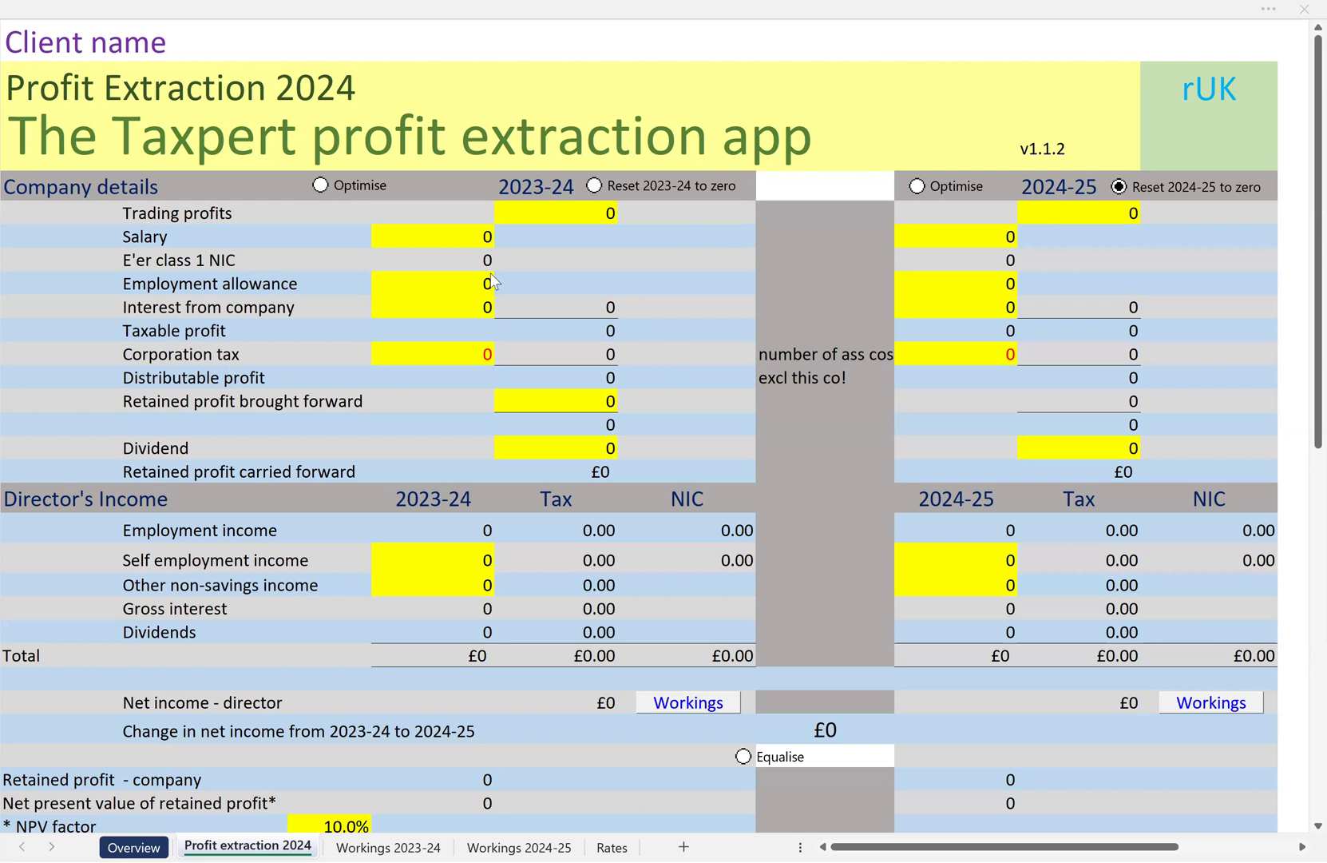
# Set the company's 2023-24 trading profits to 75,000
pyautogui.click(535, 214)
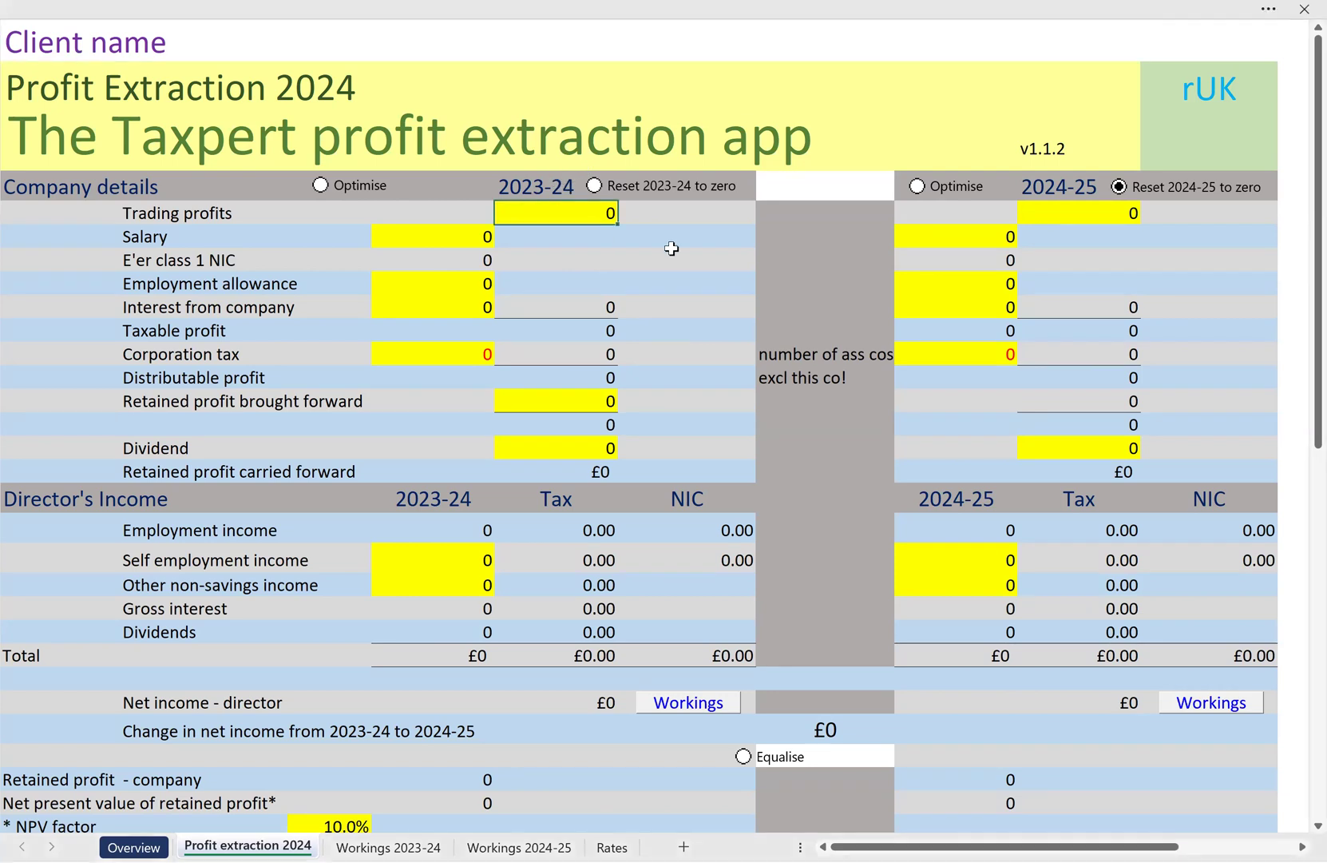
pyautogui.write('75000')
pyautogui.press('Return')
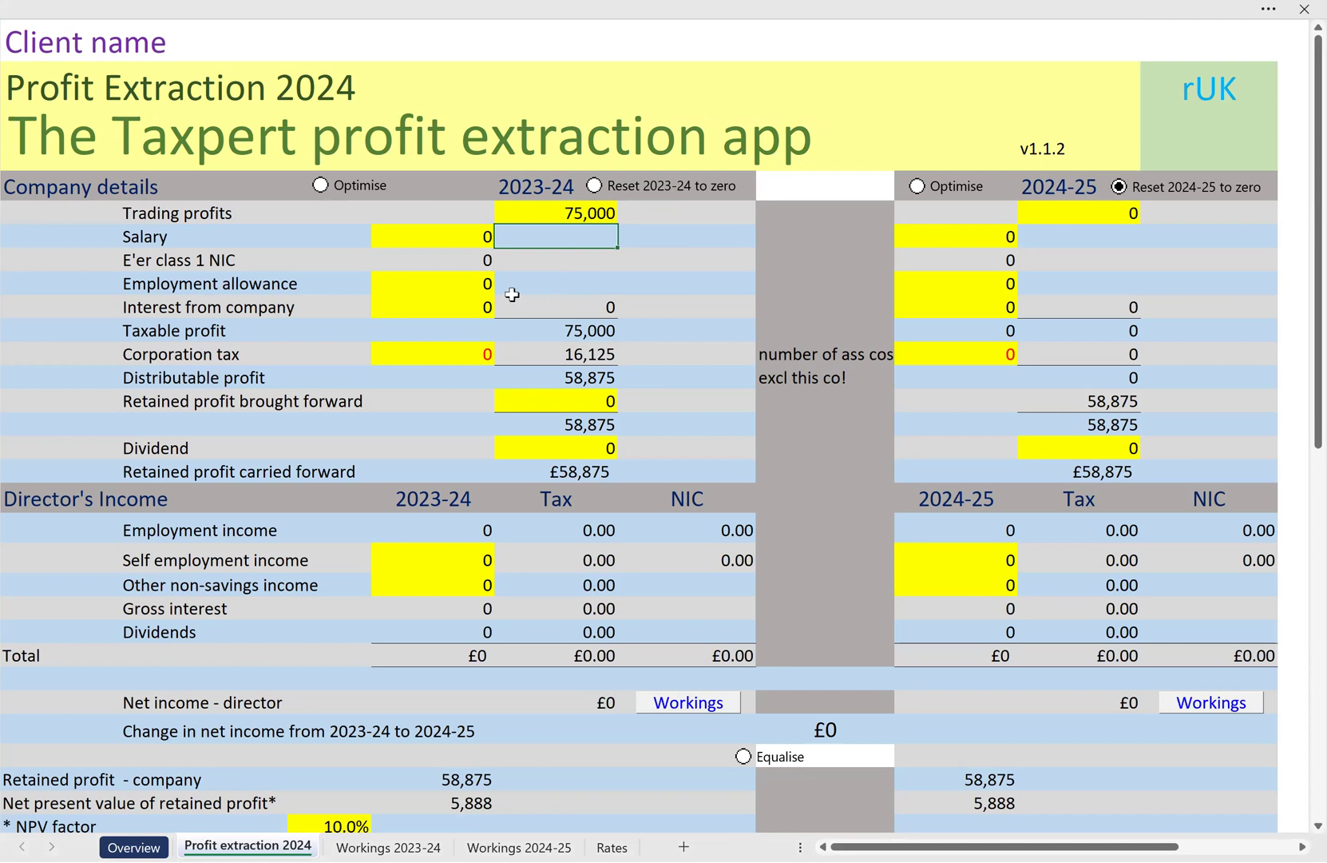
# Try 1 associated company in the 2023-24 corporation tax calculation, and set the number back to 0
pyautogui.click(440, 354)
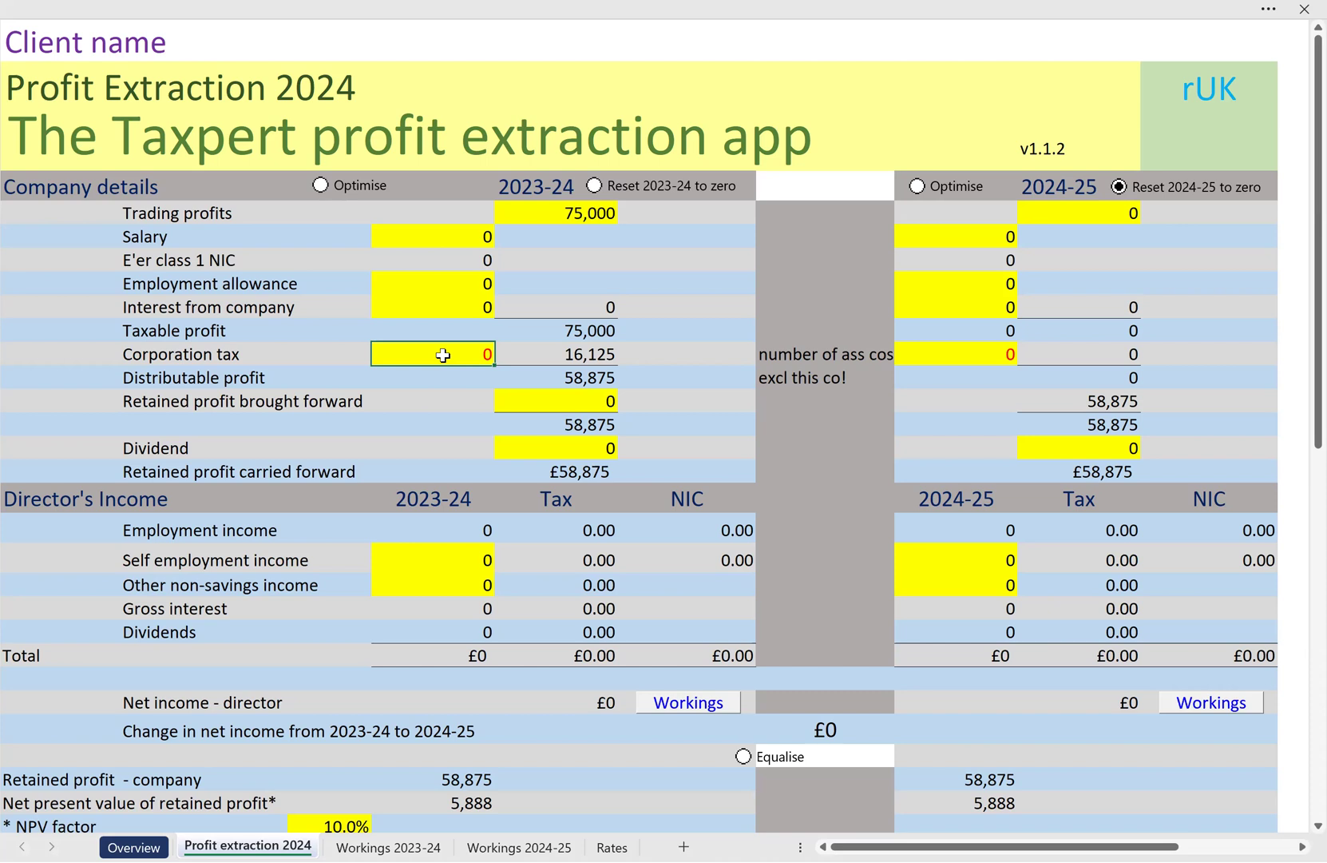
pyautogui.write('1')
pyautogui.press('Return')
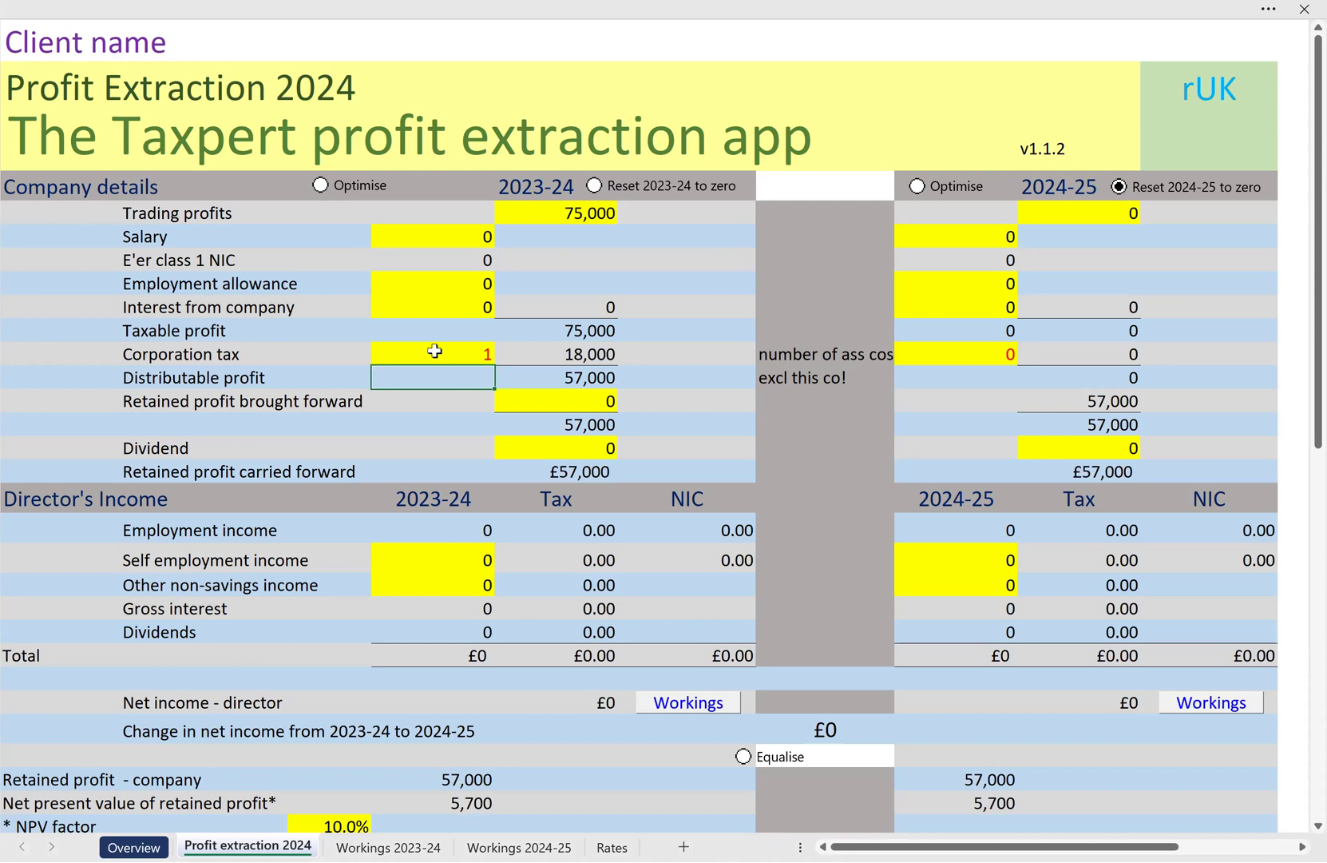
pyautogui.click(451, 353)
pyautogui.write('0')
# Set the 2023-24 salary to 35,000 and pay out a 2023-24 dividend of 29,505
pyautogui.click(427, 236)
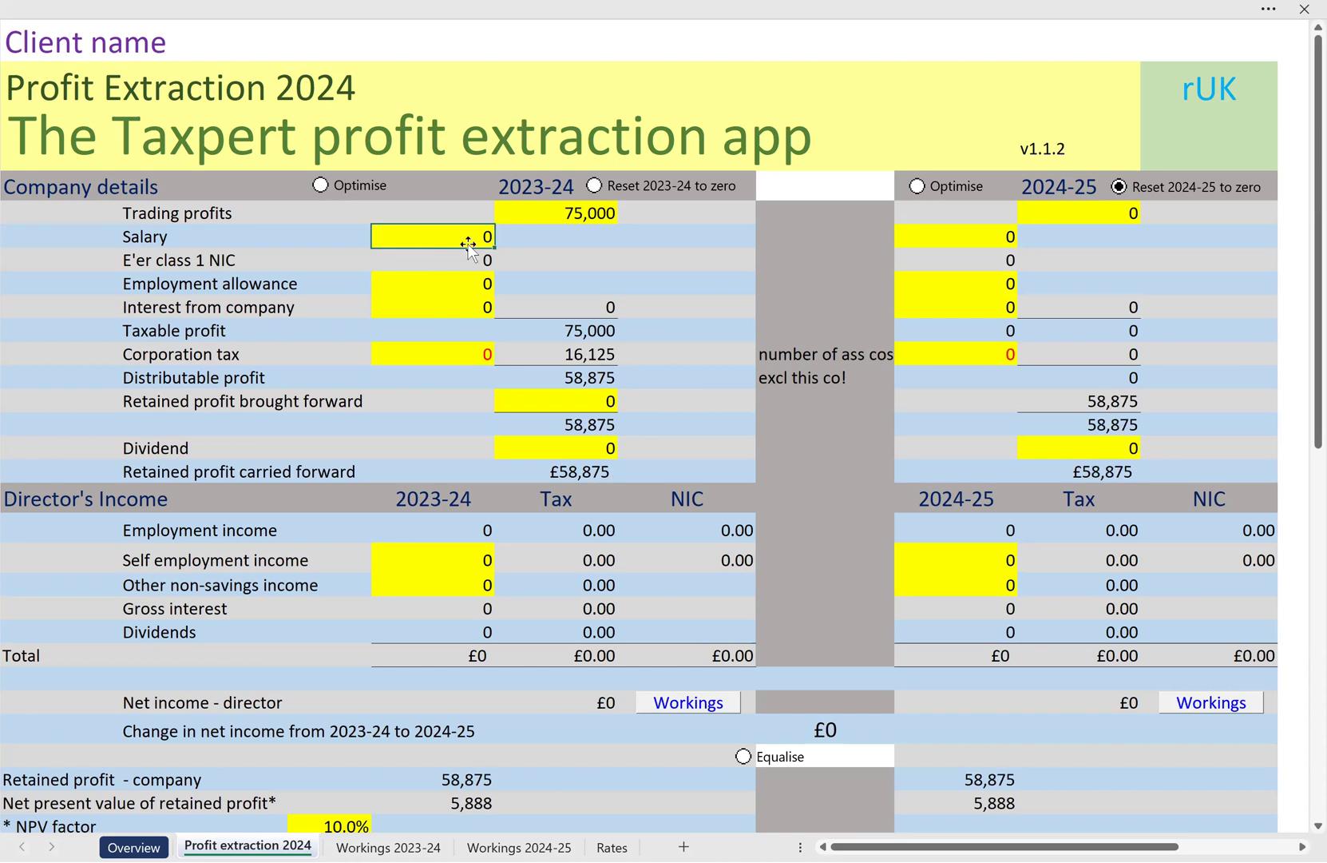
pyautogui.write('35000')
pyautogui.press('Return')
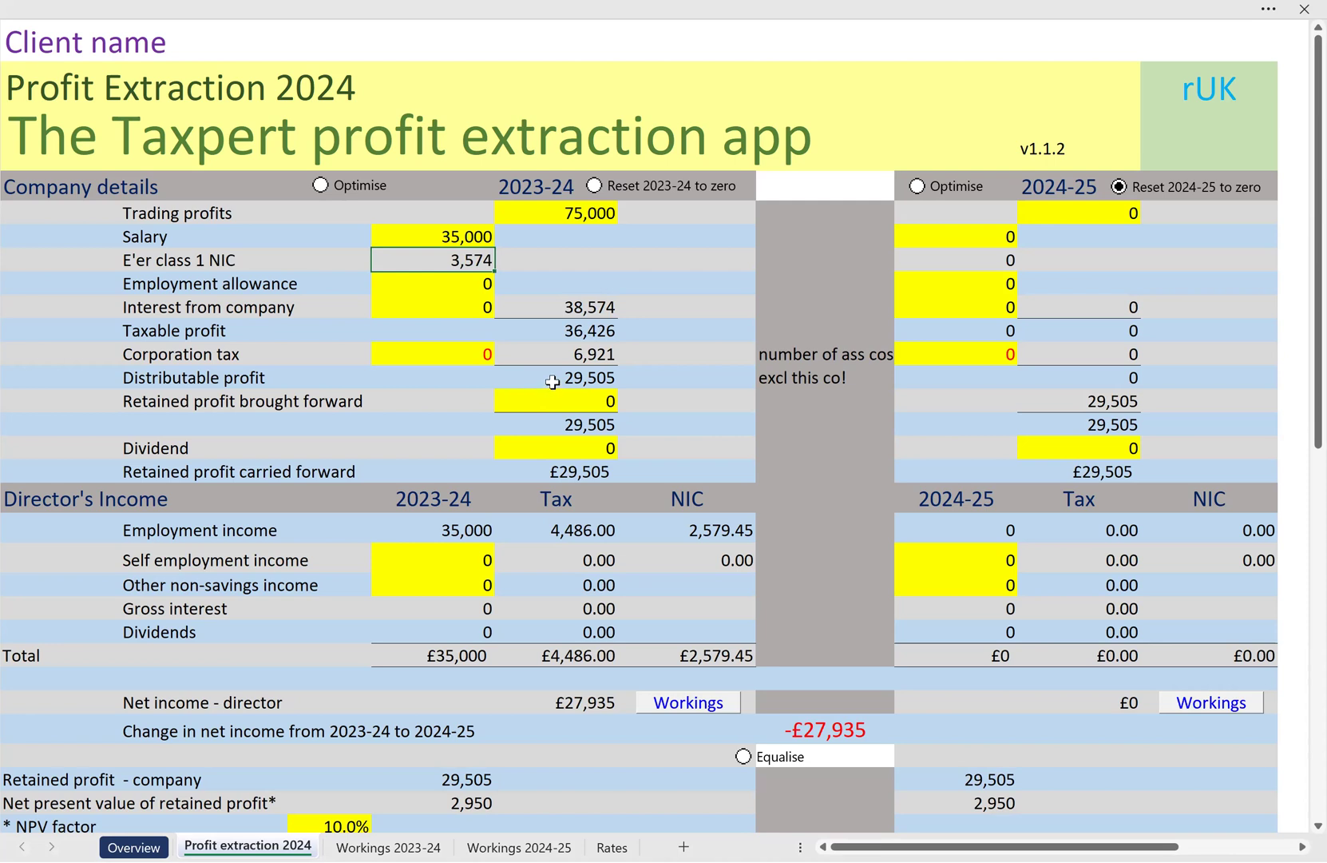
pyautogui.click(551, 445)
pyautogui.write('29505')
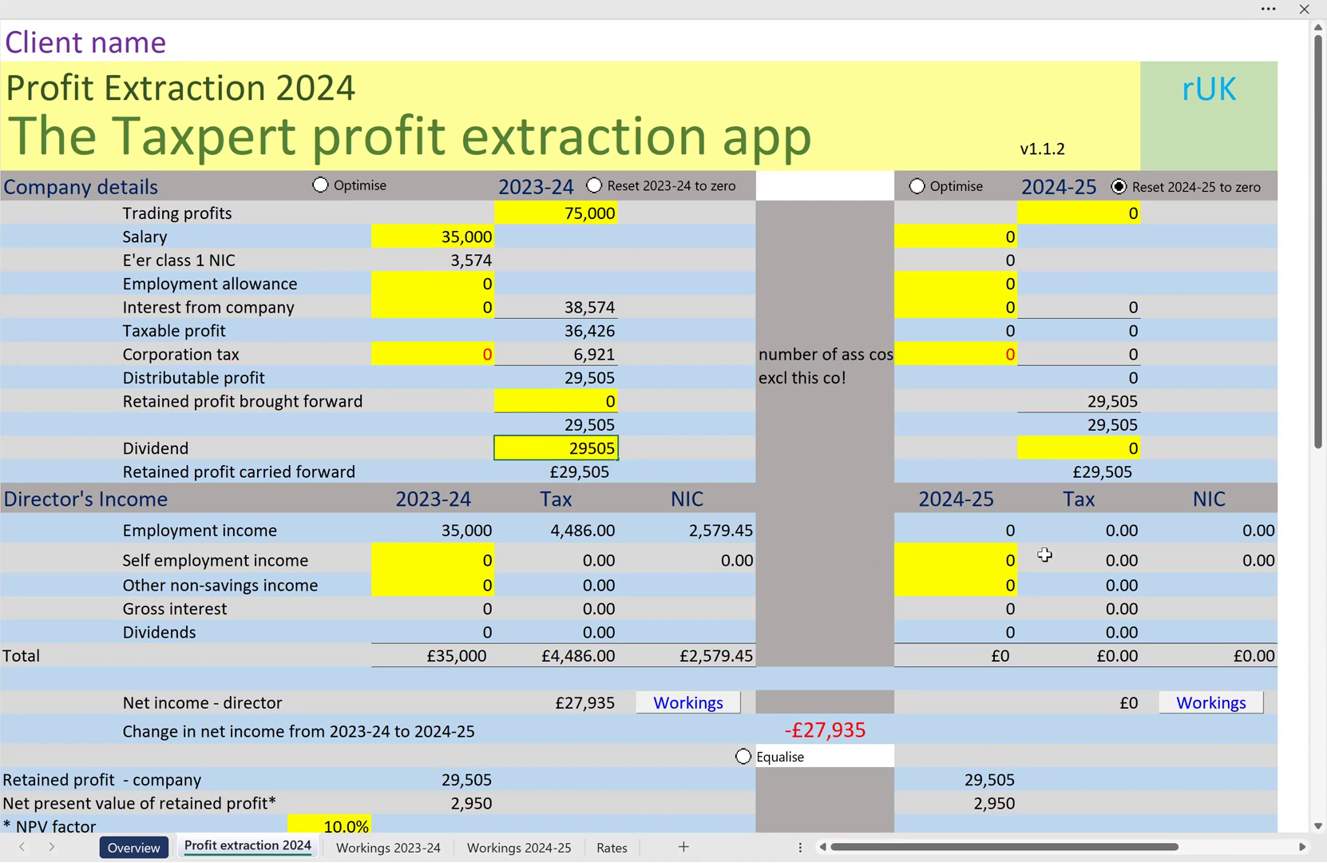
pyautogui.press('Return')
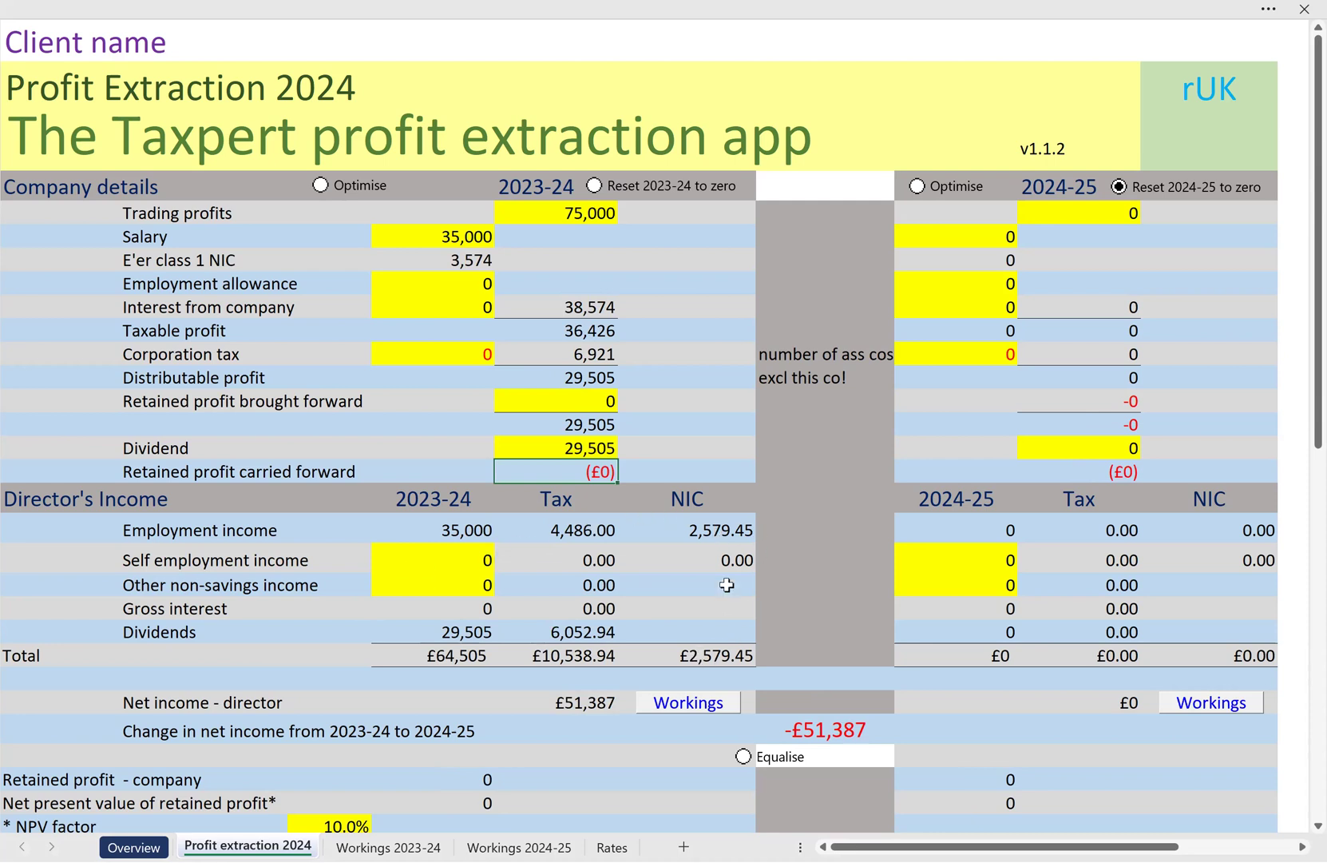
# Review the director's 2023-24 net income and its tax and NIC workings, and return to the profit extraction sheet
pyautogui.click(585, 703)
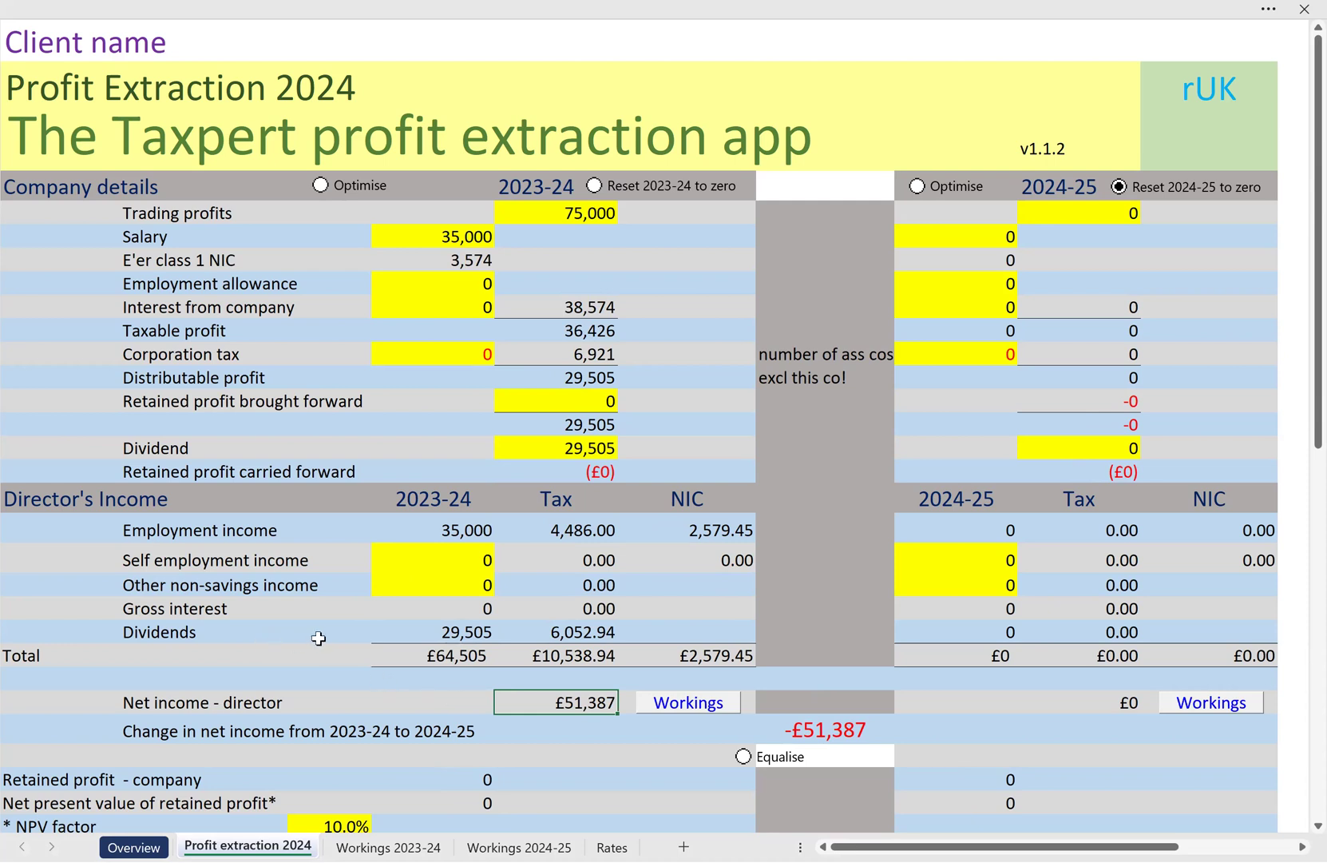
pyautogui.click(688, 704)
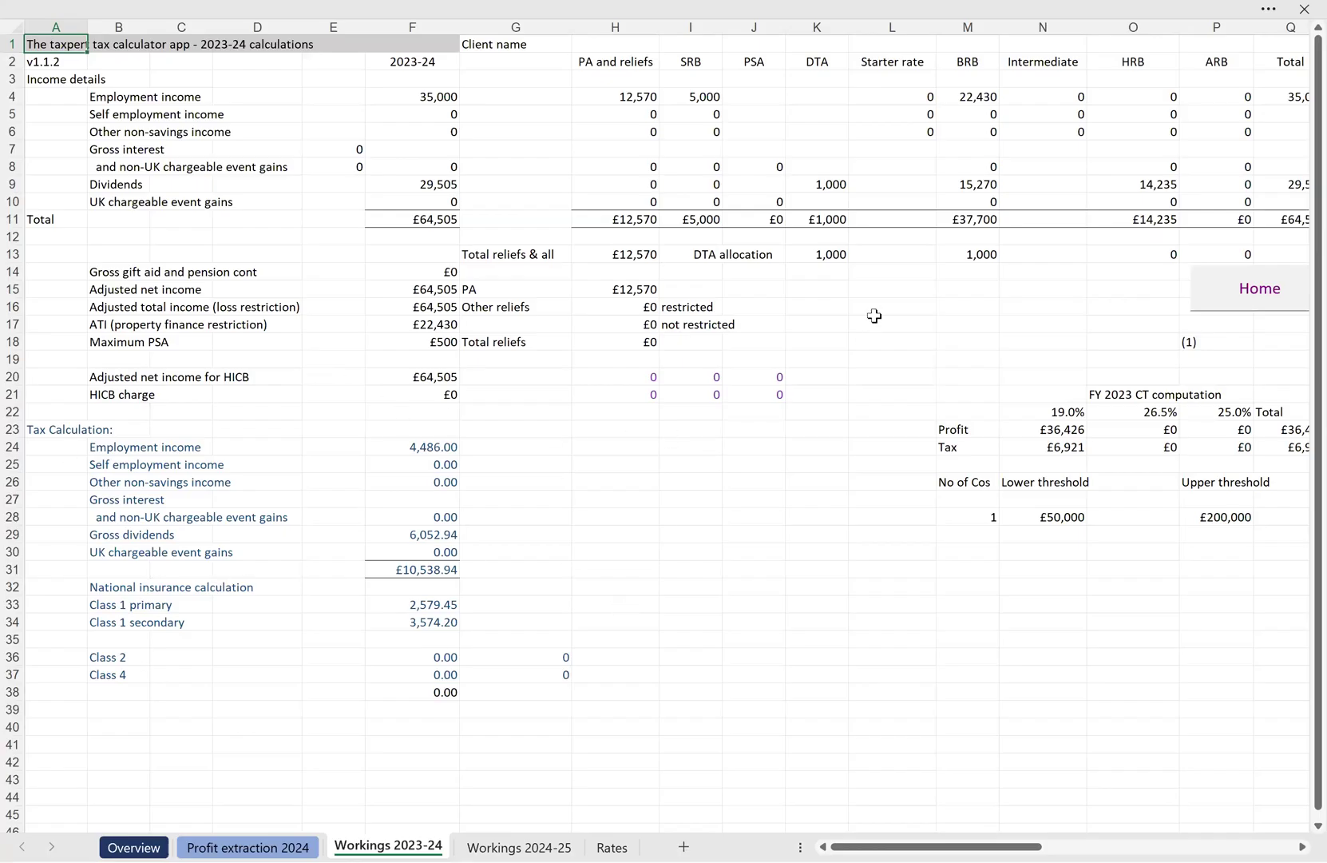
pyautogui.click(1267, 294)
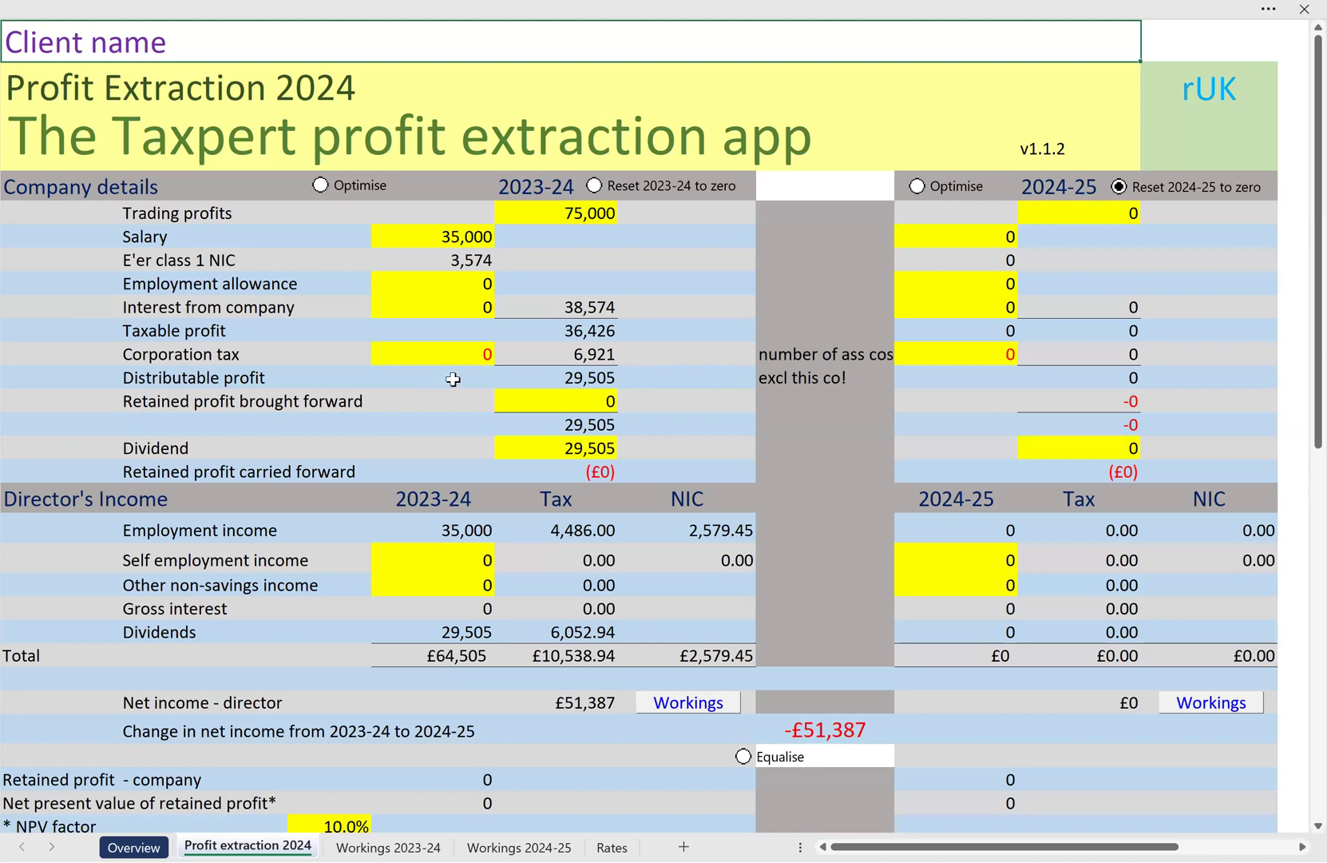
# Optimise the 2023-24 salary and dividend split and keep the Solver solution
pyautogui.click(357, 193)
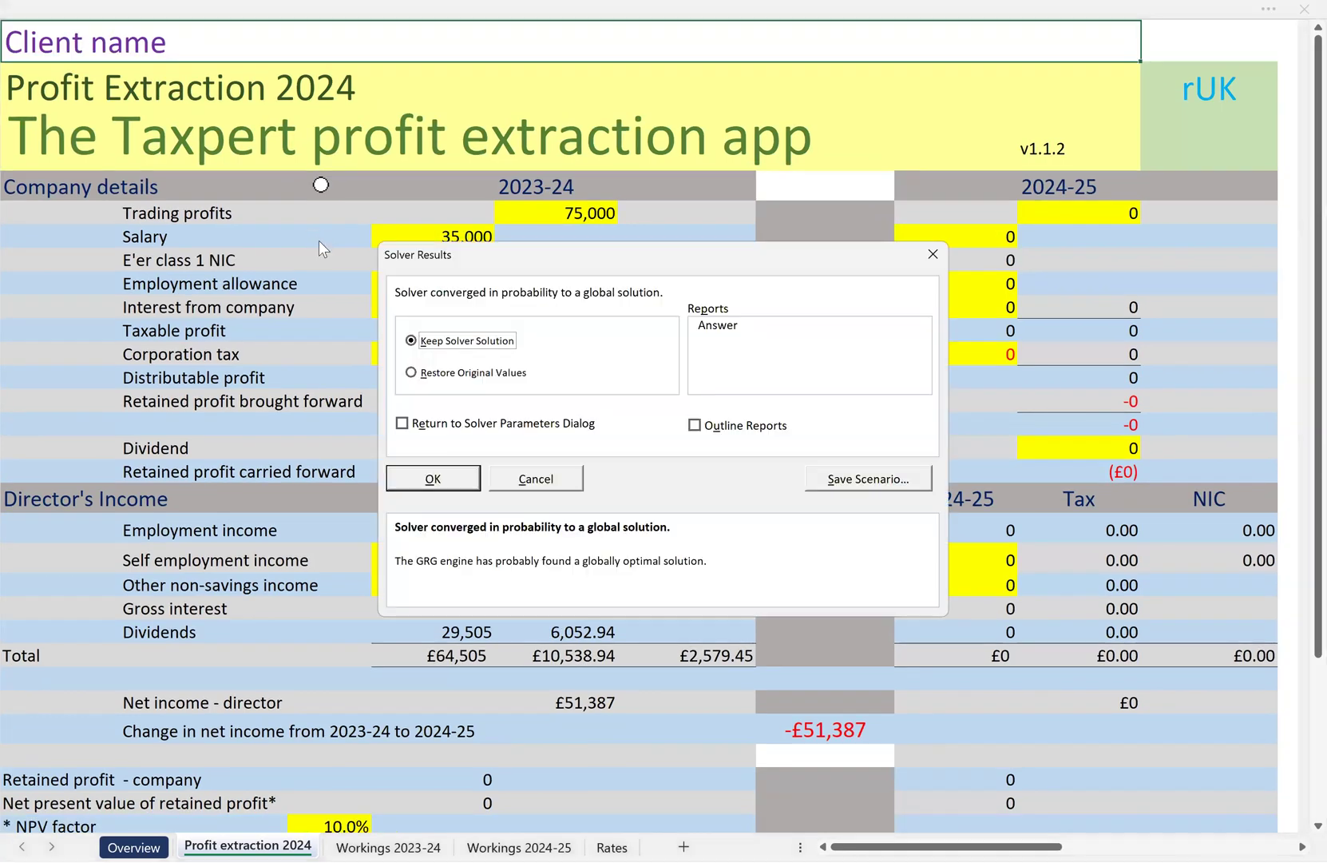
pyautogui.click(433, 477)
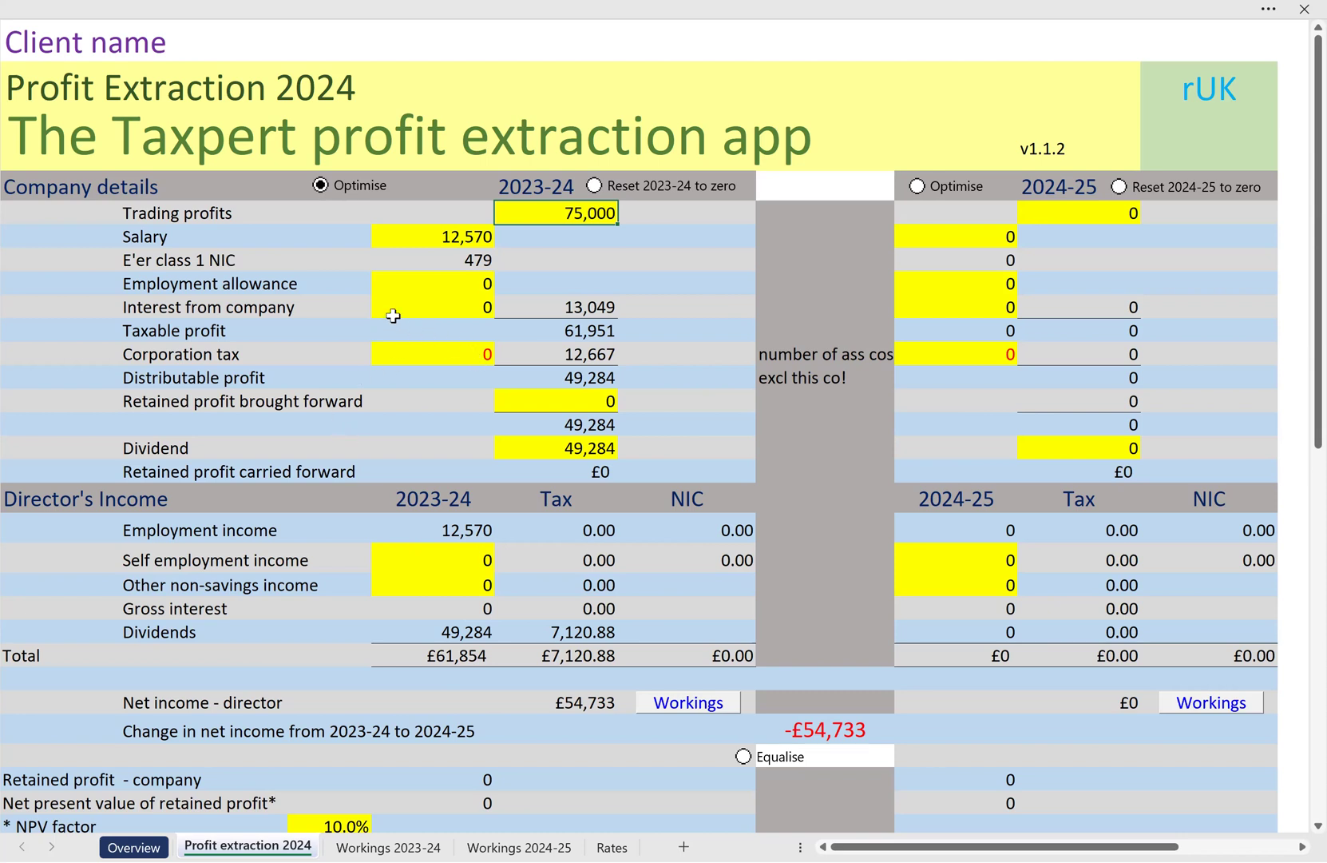
# Set the 2023-24 interest from the company to 6,000 and optimise that year, keeping the Solver solution
pyautogui.click(410, 292)
pyautogui.click(438, 305)
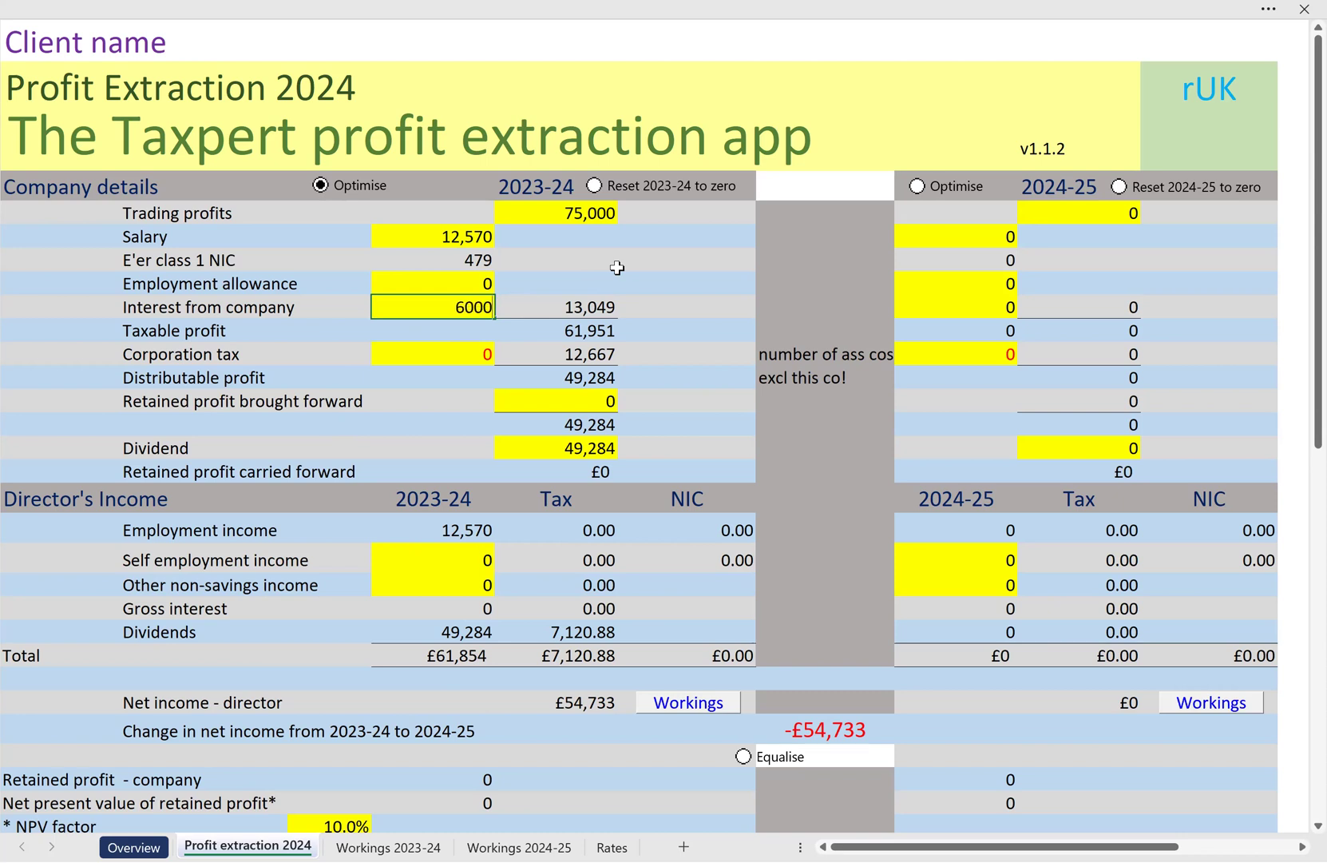
pyautogui.press('Return')
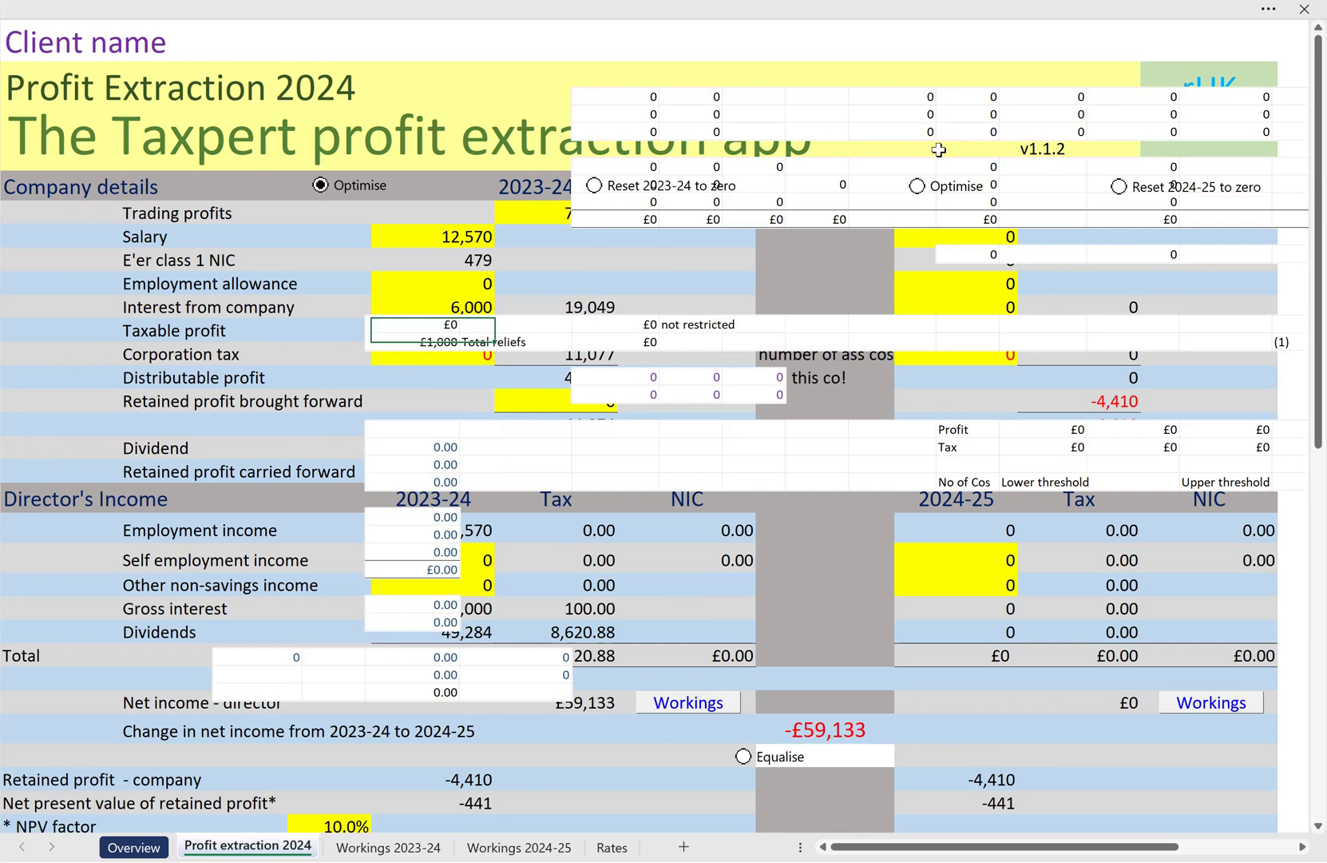
pyautogui.hotkey('ctrl', 'pageup')
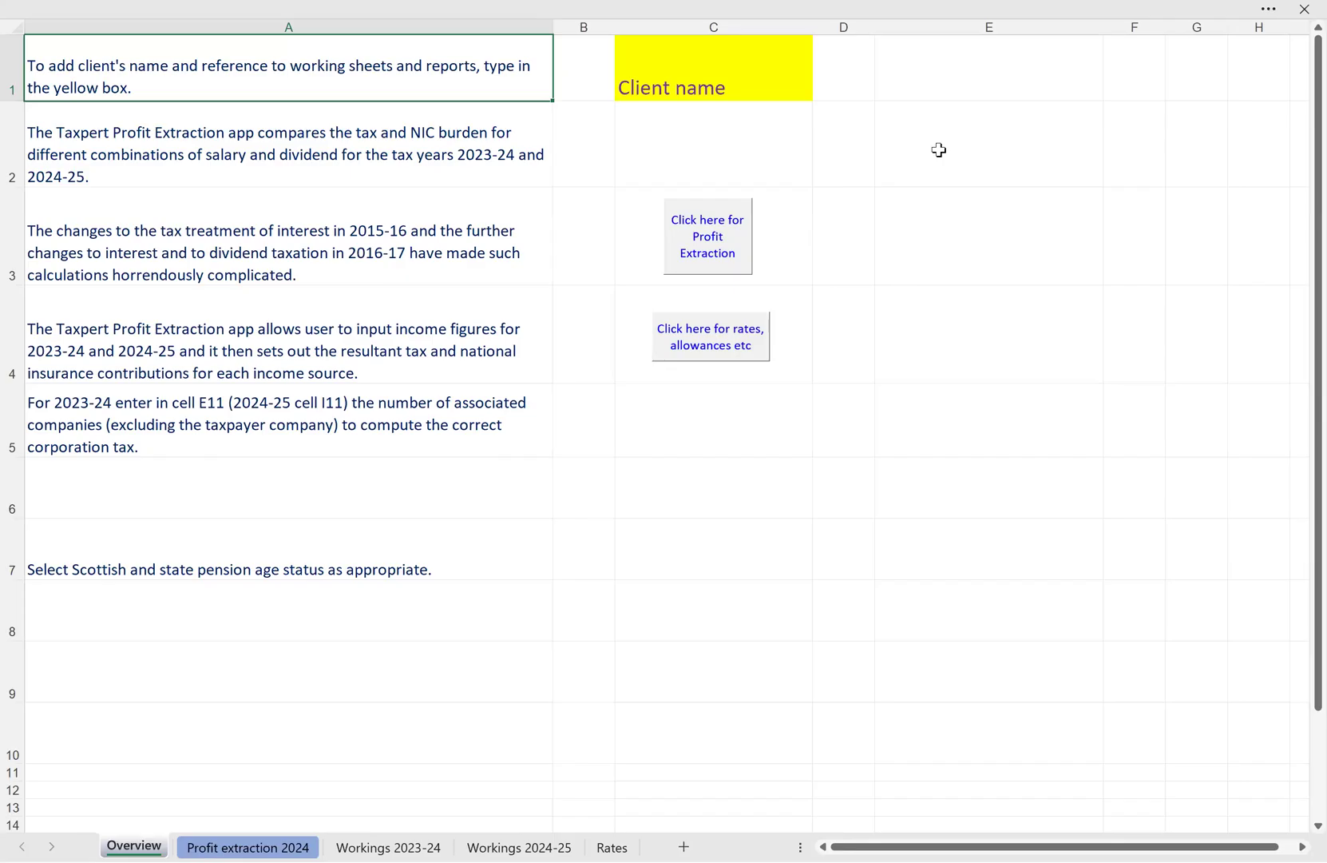
pyautogui.hotkey('ctrl', 'pagedown')
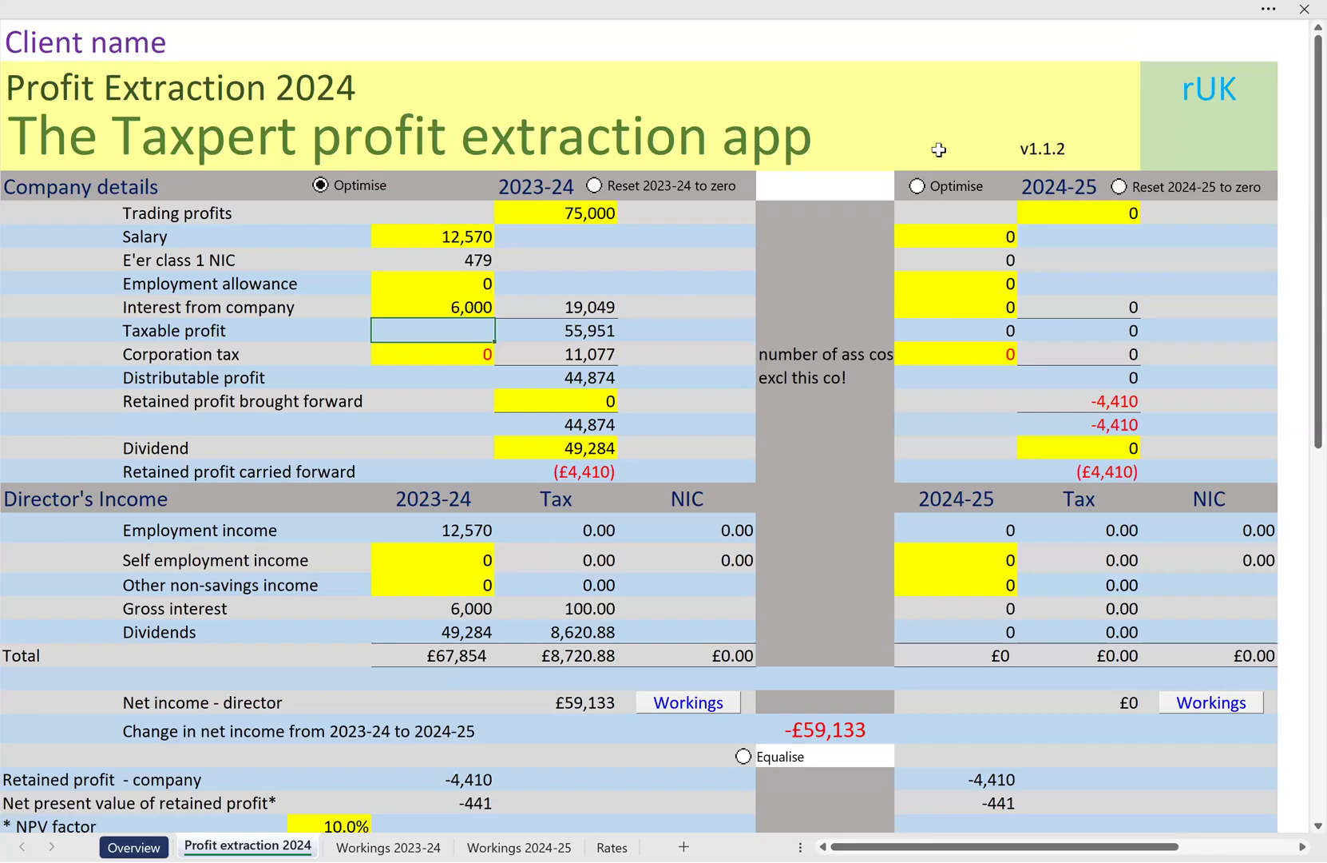
pyautogui.click(351, 187)
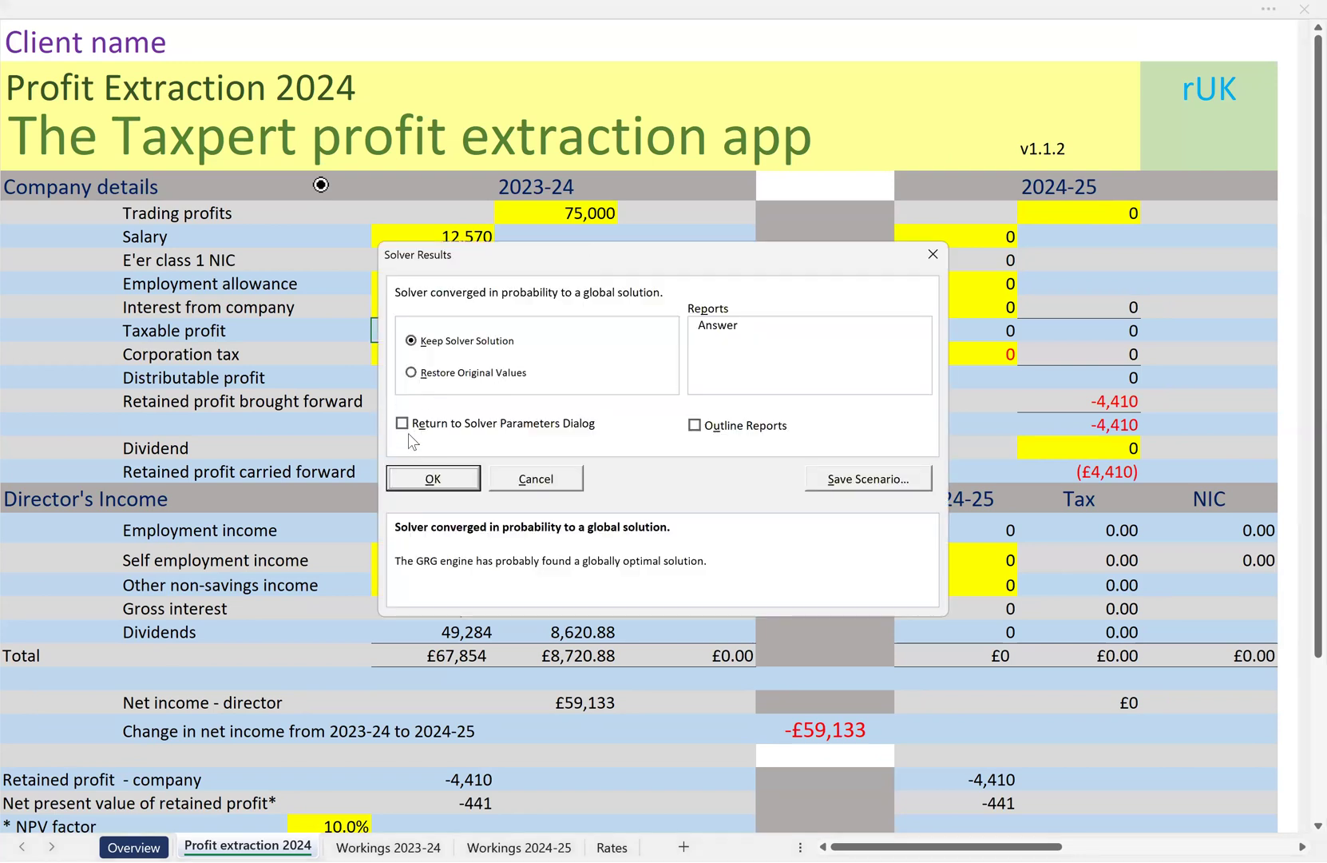
pyautogui.click(447, 479)
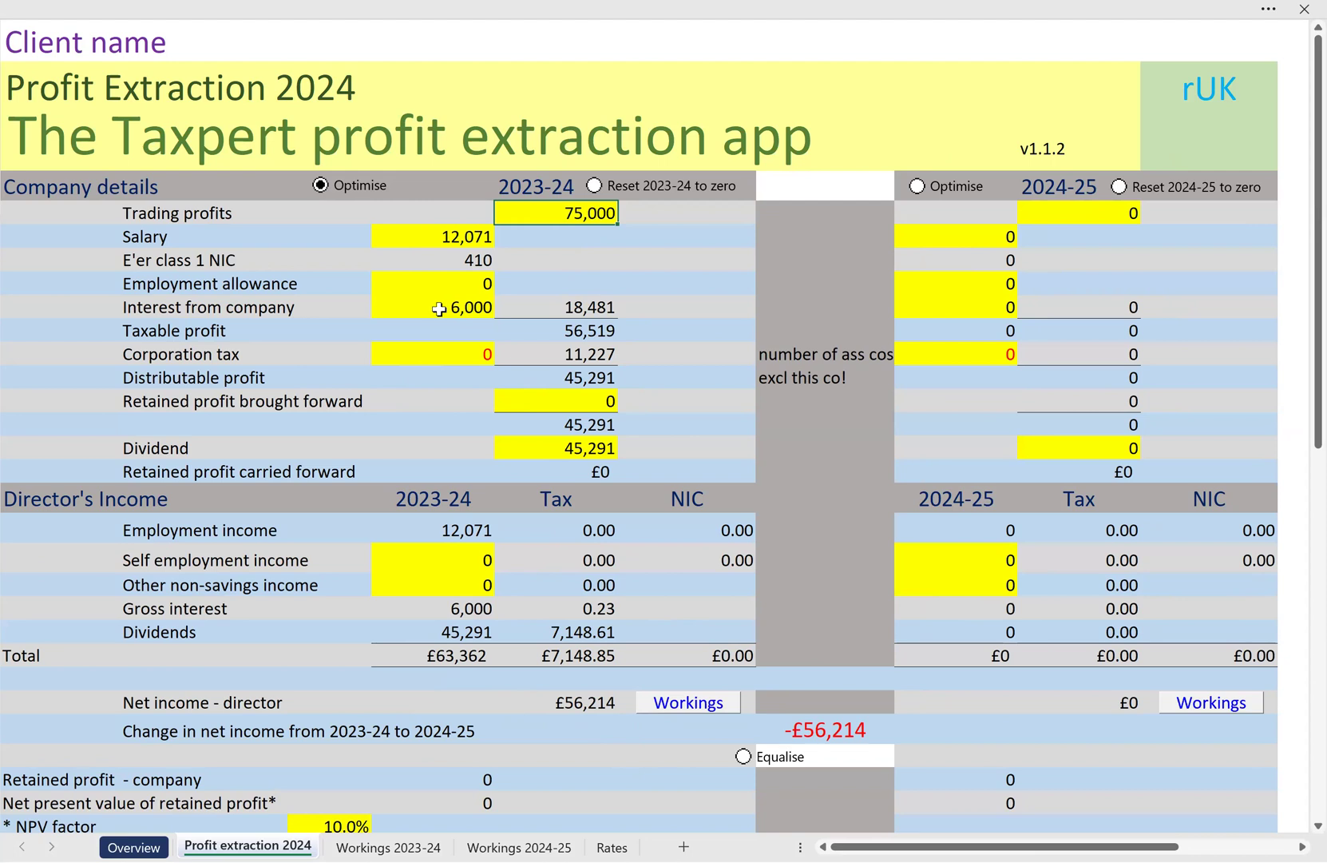
# Reset the 2023-24 interest from the company to 0 and rerun that year's optimisation, keeping the Solver solution
pyautogui.click(422, 307)
pyautogui.write('0')
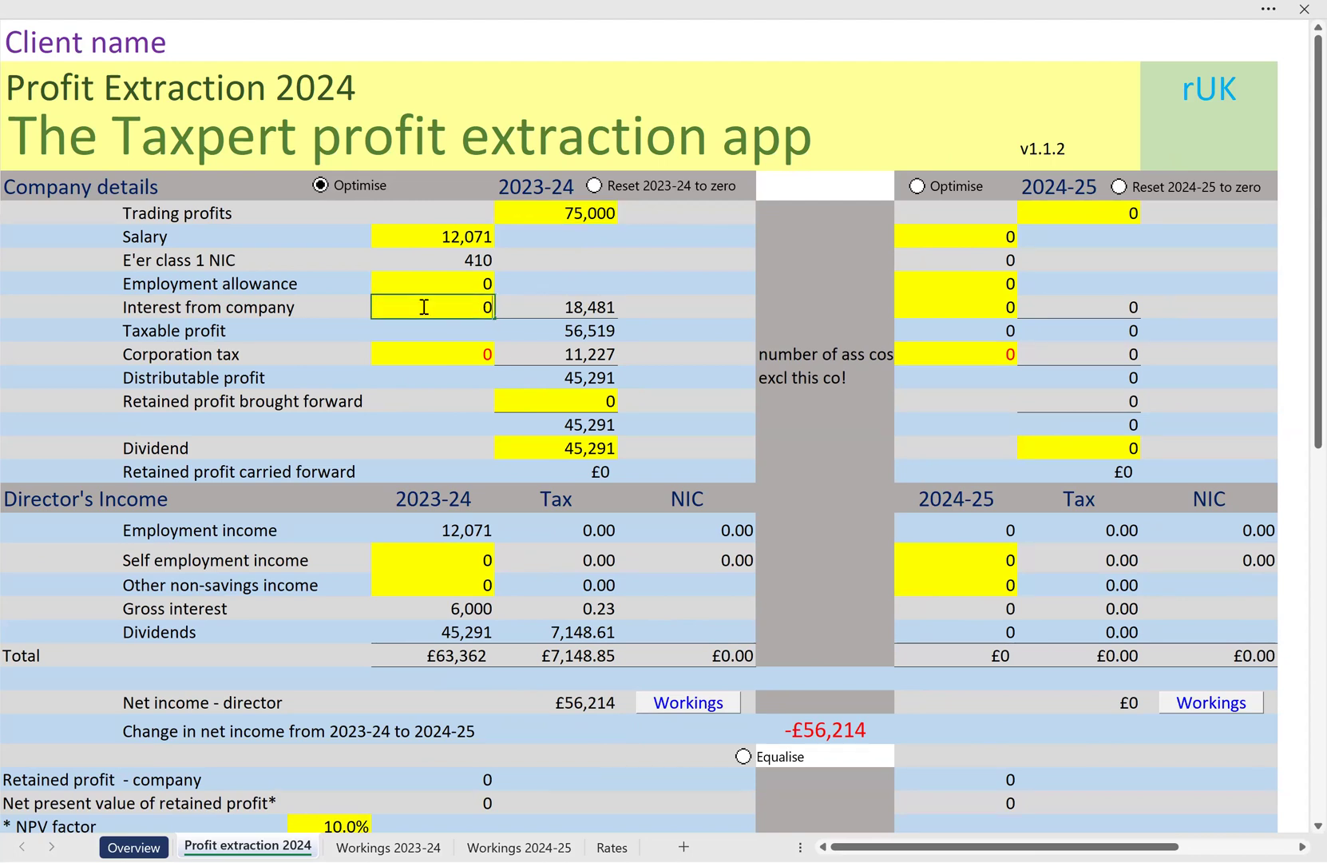
pyautogui.press('Return')
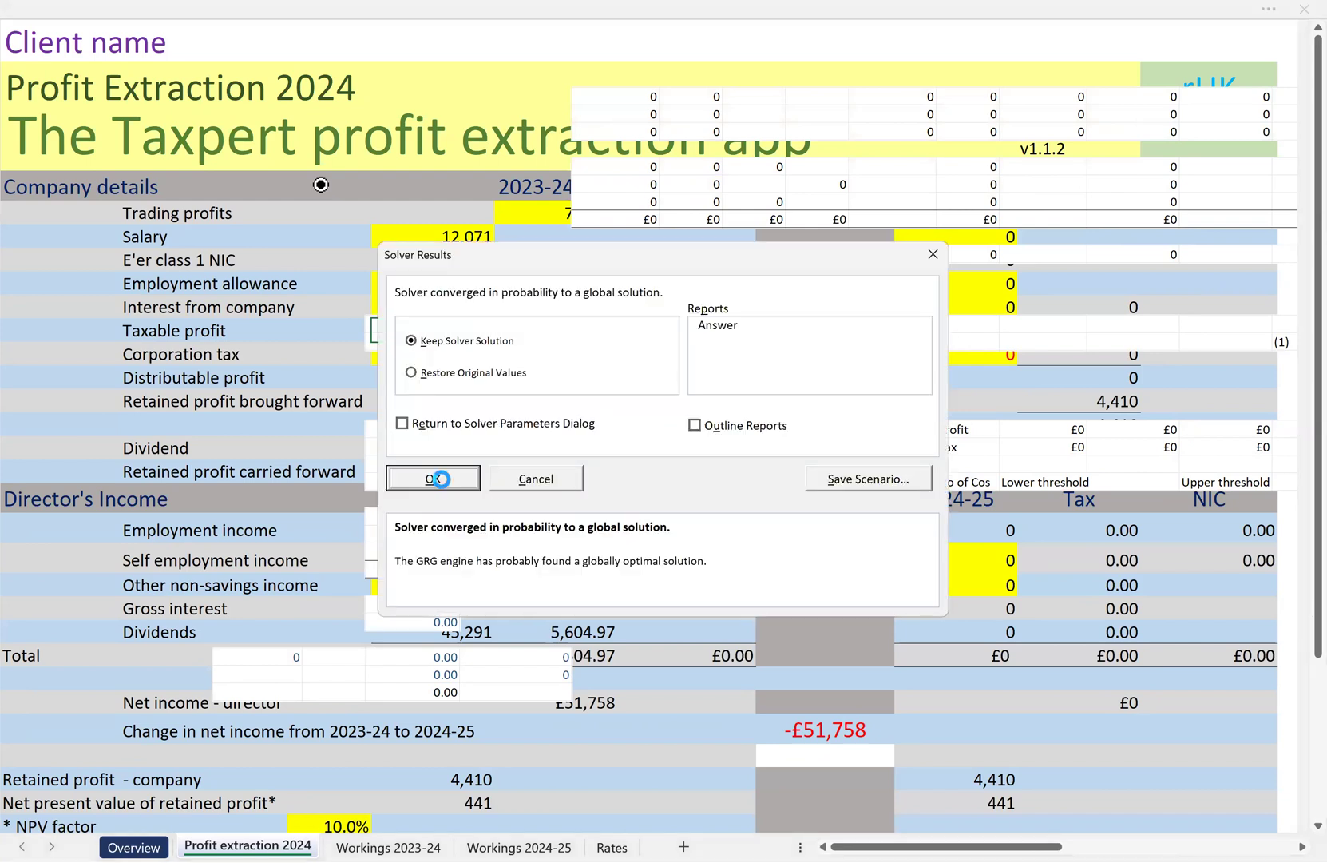
pyautogui.click(435, 476)
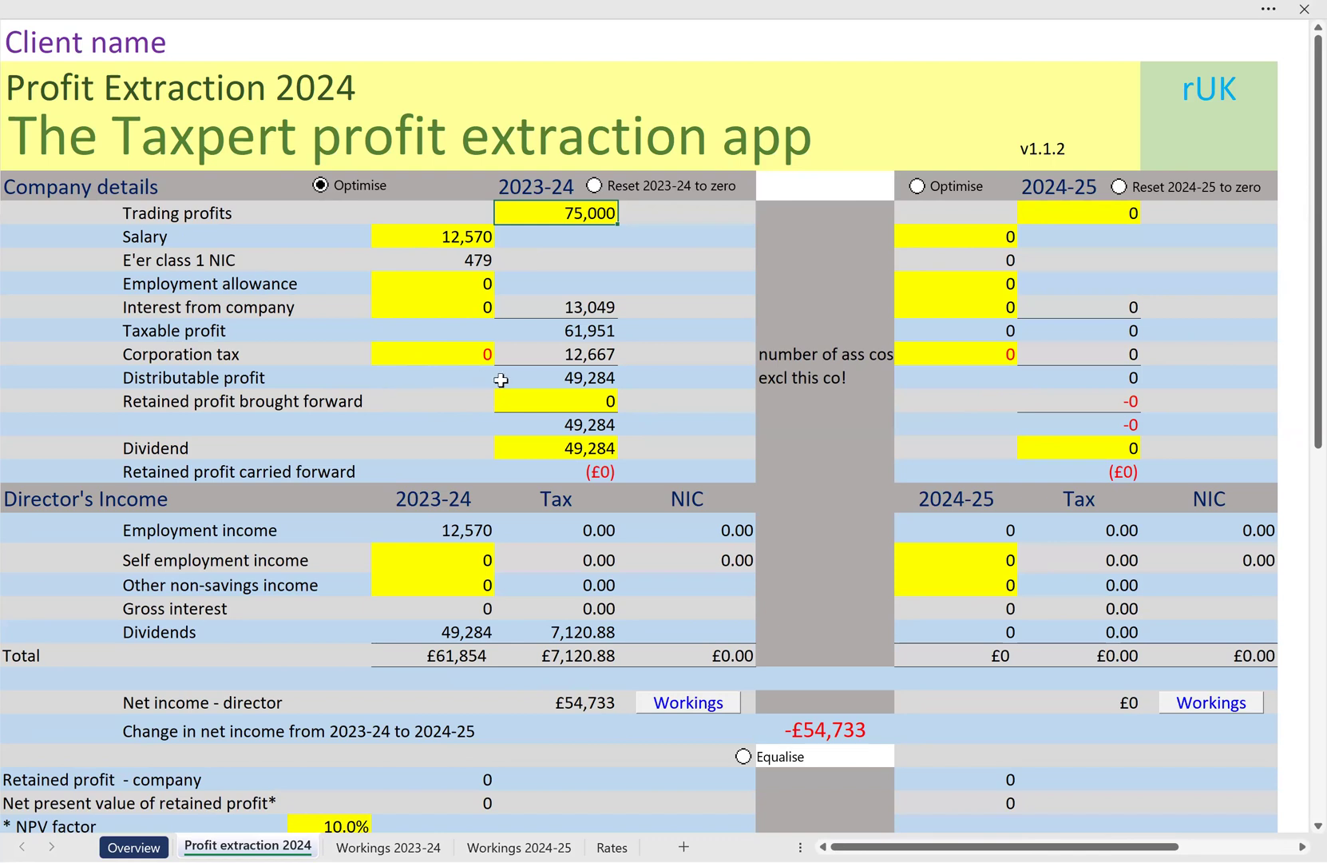
# Restore the 2023-24 interest from the company to 6,000, optimise the year again with the Solver solution kept, and check the director's net income
pyautogui.click(439, 305)
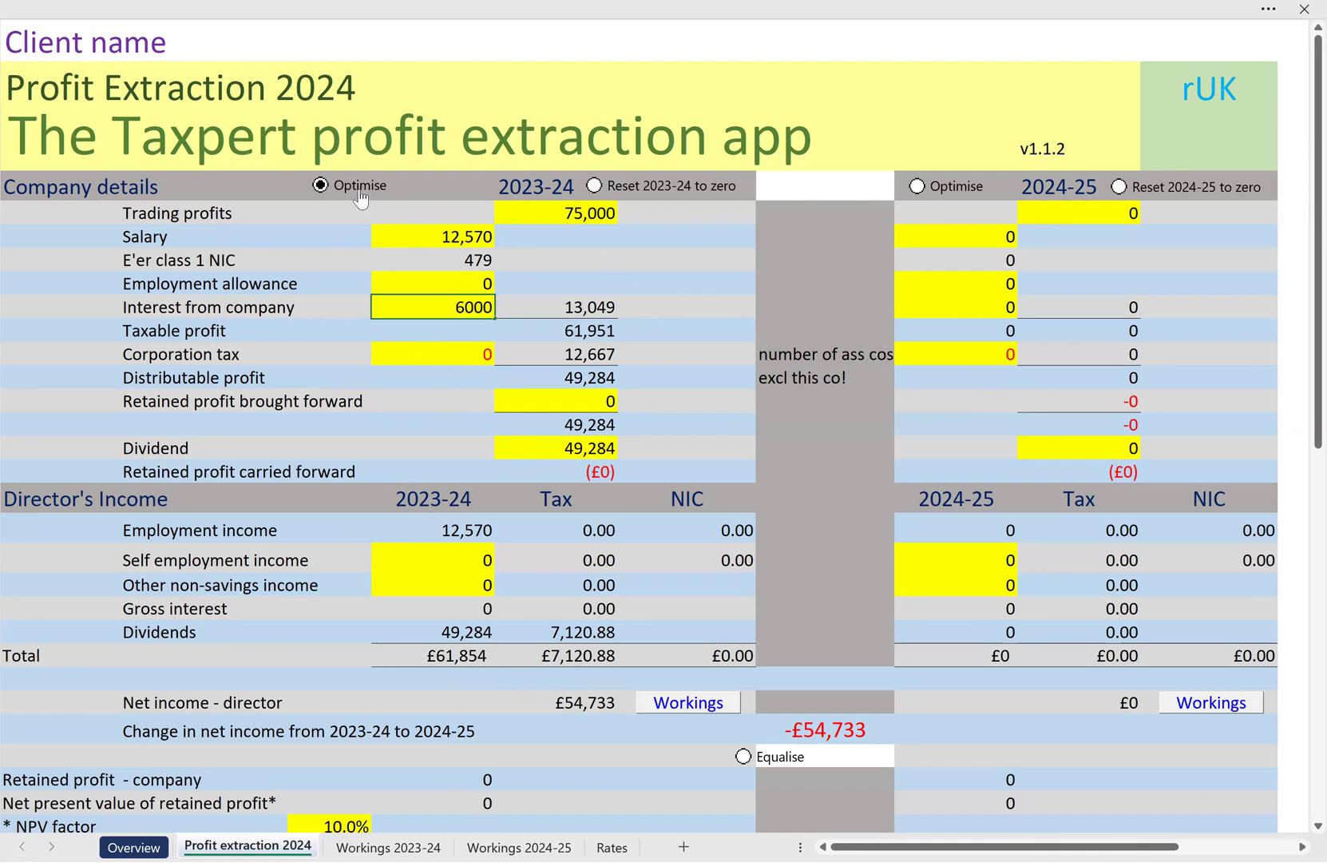
pyautogui.press('Return')
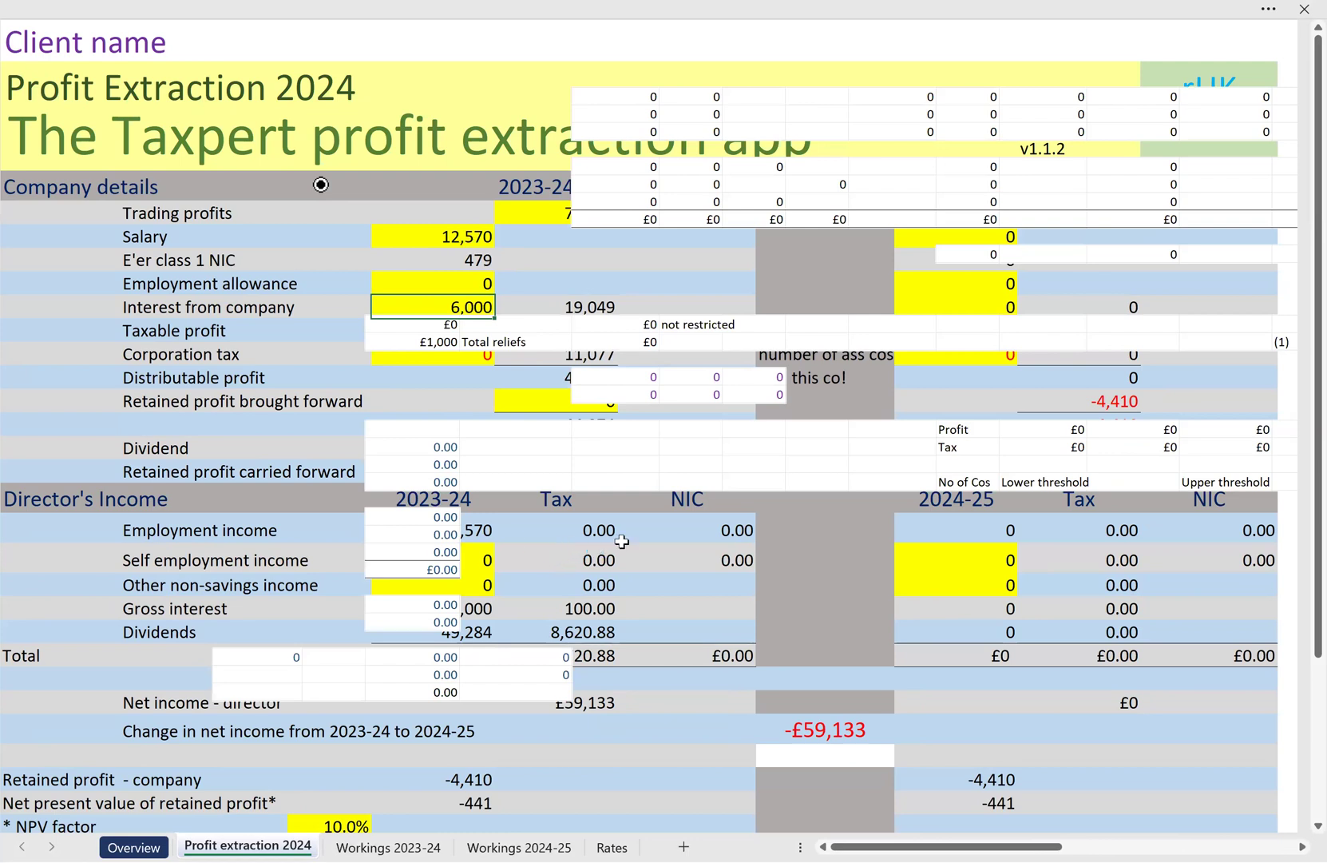
pyautogui.click(443, 479)
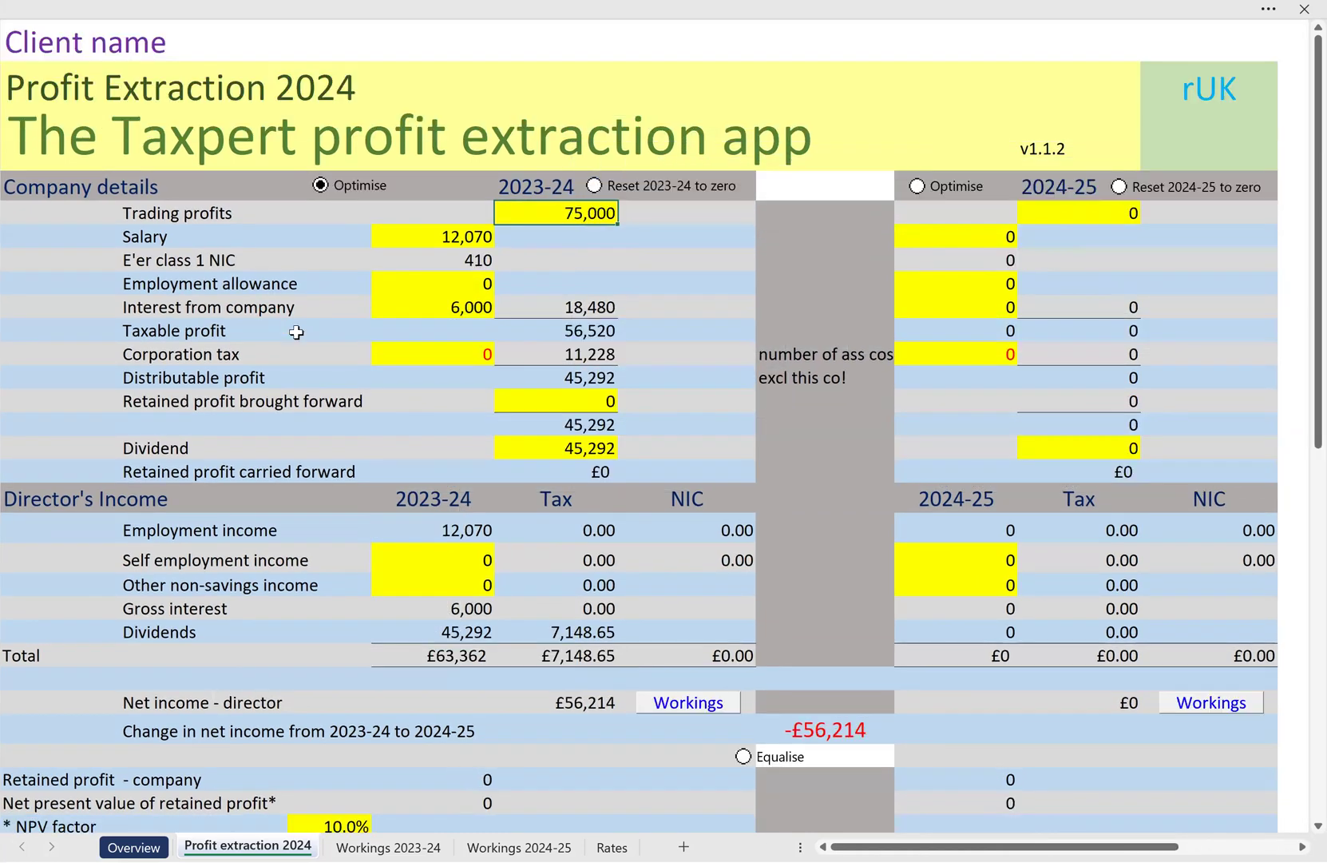
pyautogui.click(512, 710)
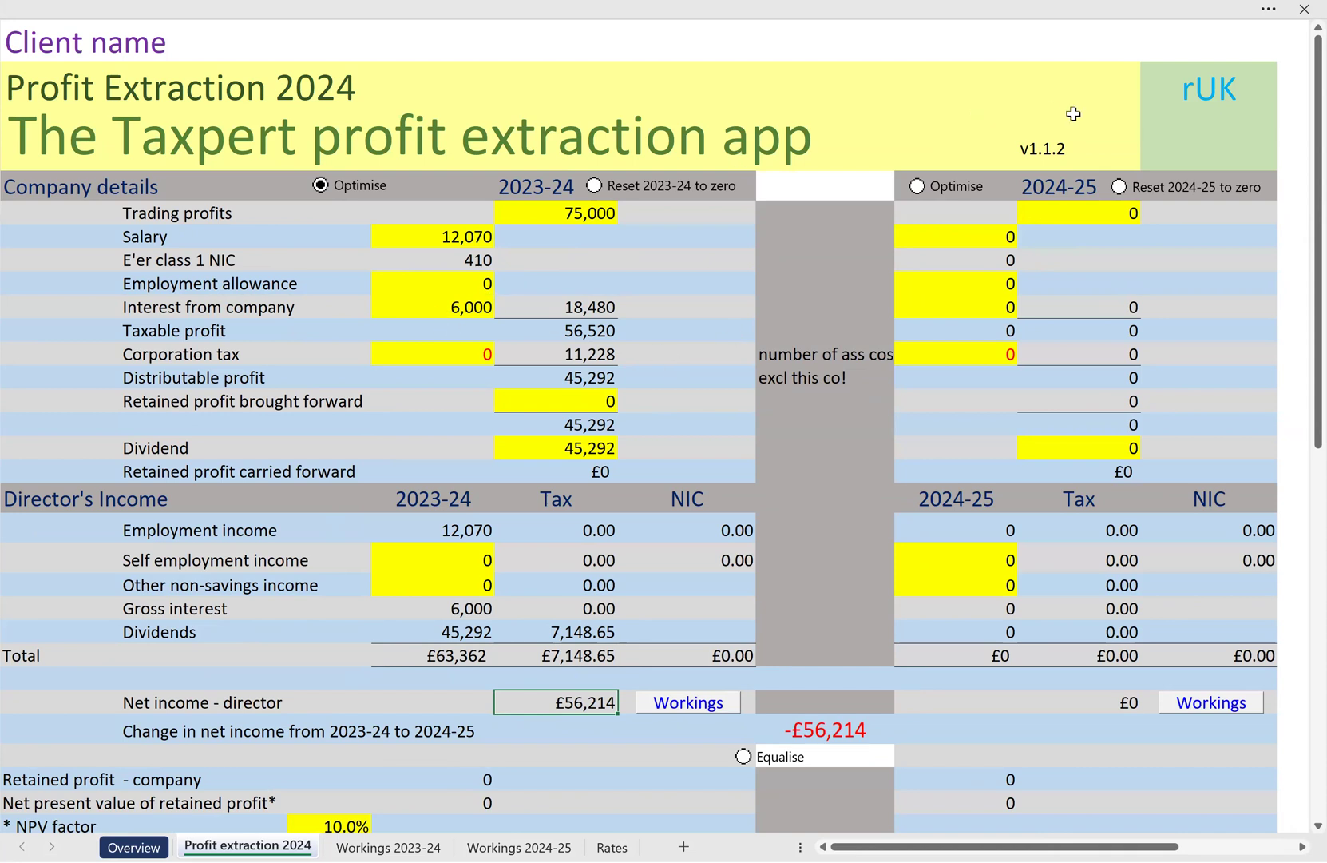
# Set the 2024-25 trading profits to 75,000 and the 2024-25 interest from the company to 6,000
pyautogui.scroll(-1, 1157, 336)
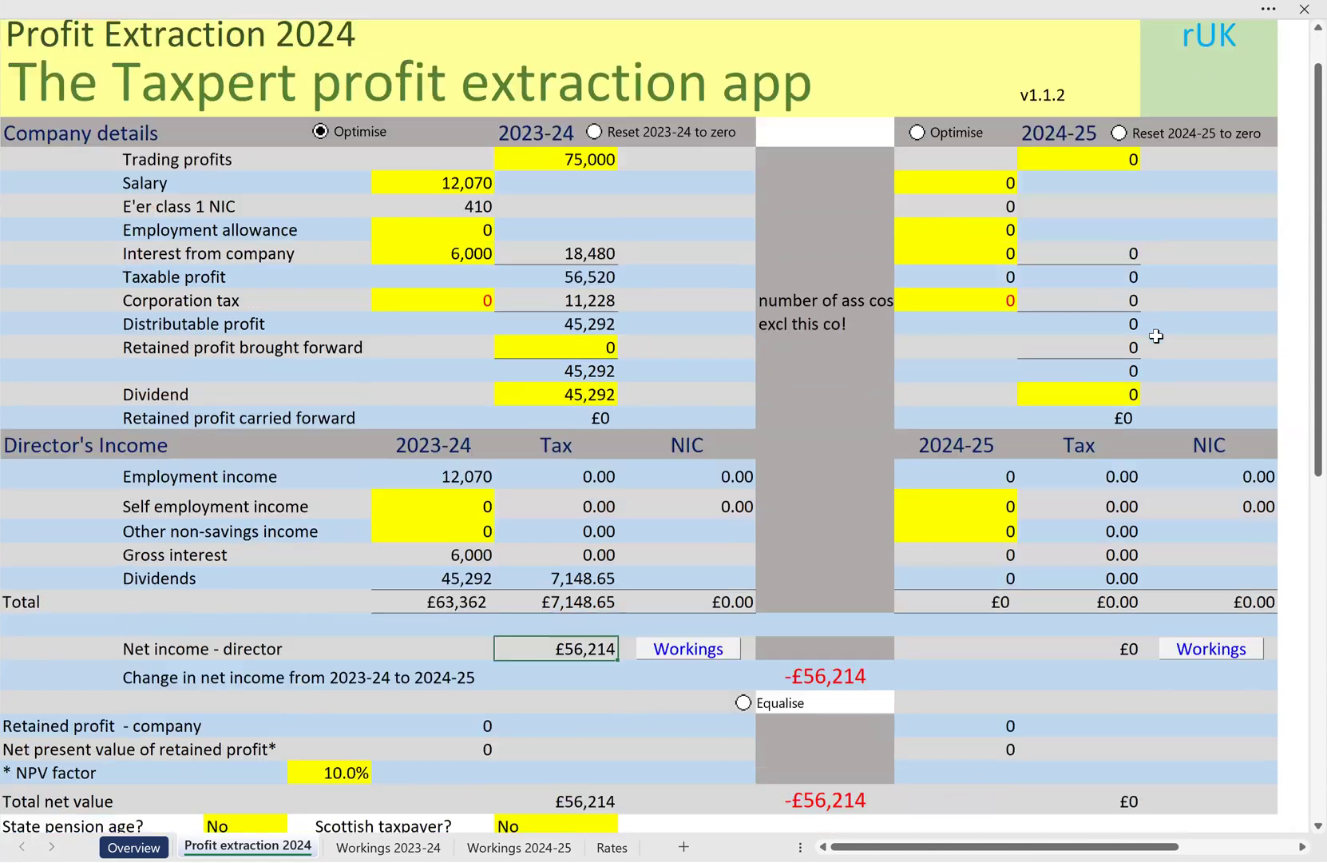
pyautogui.scroll(-1, 1157, 337)
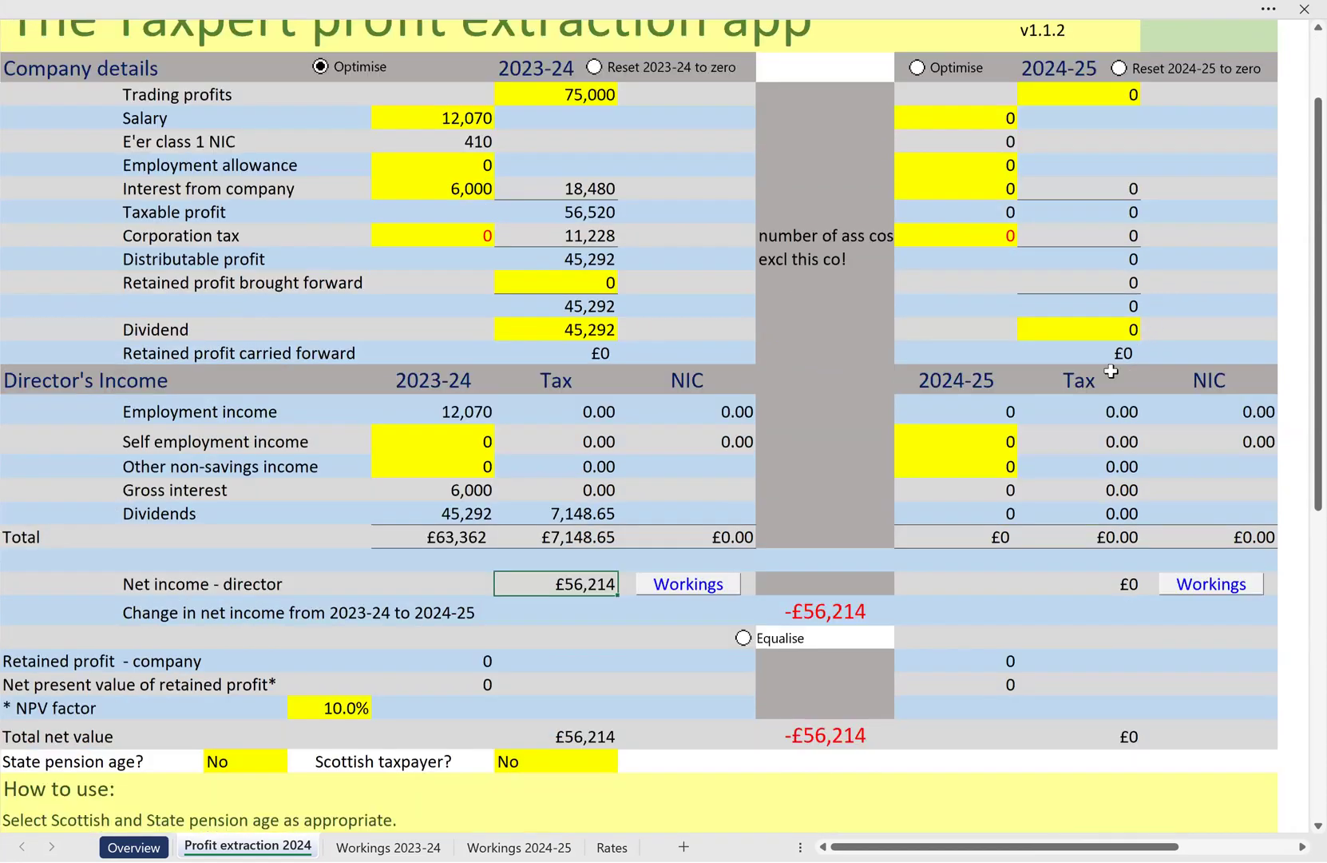
pyautogui.scroll(-2, 1113, 369)
pyautogui.scroll(4, 1112, 369)
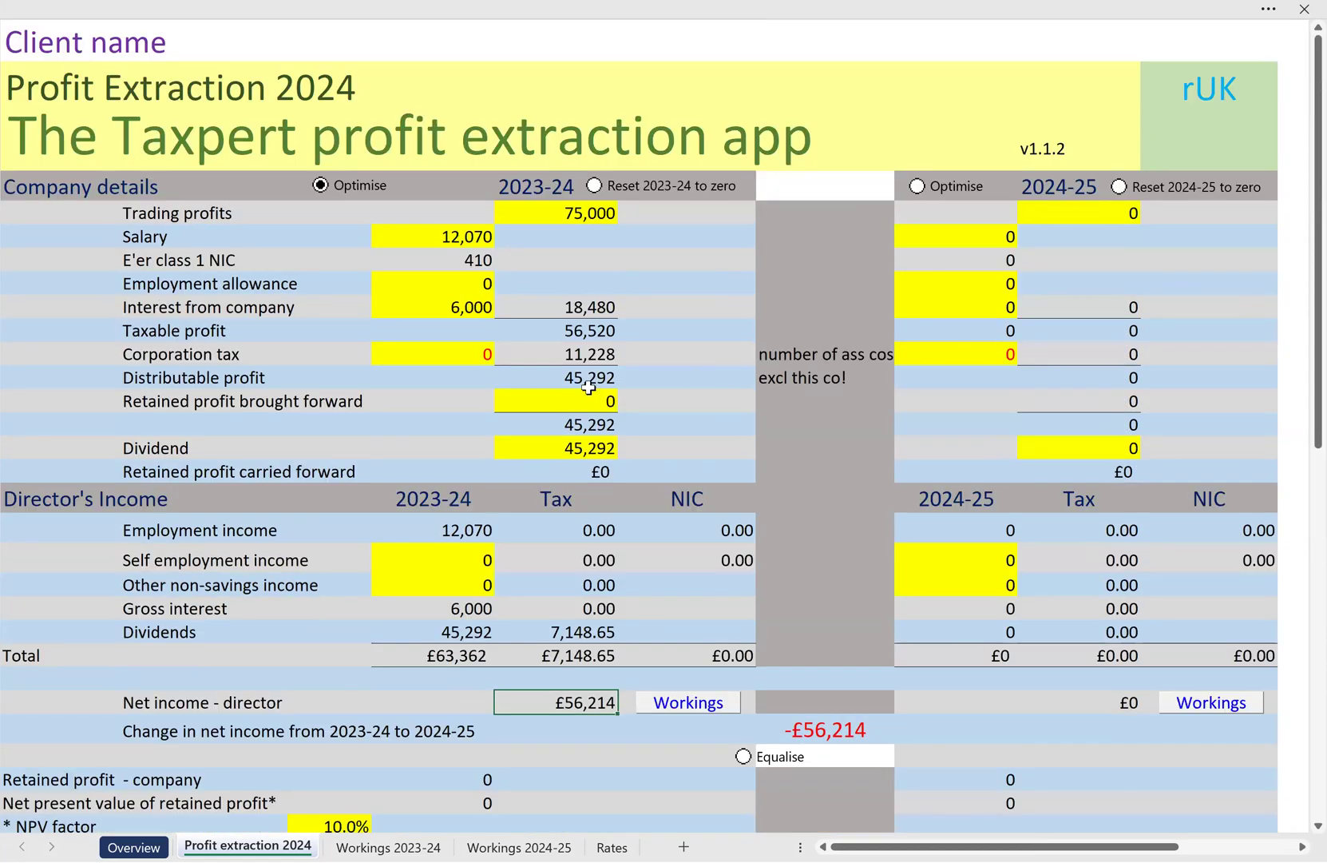
pyautogui.click(1070, 218)
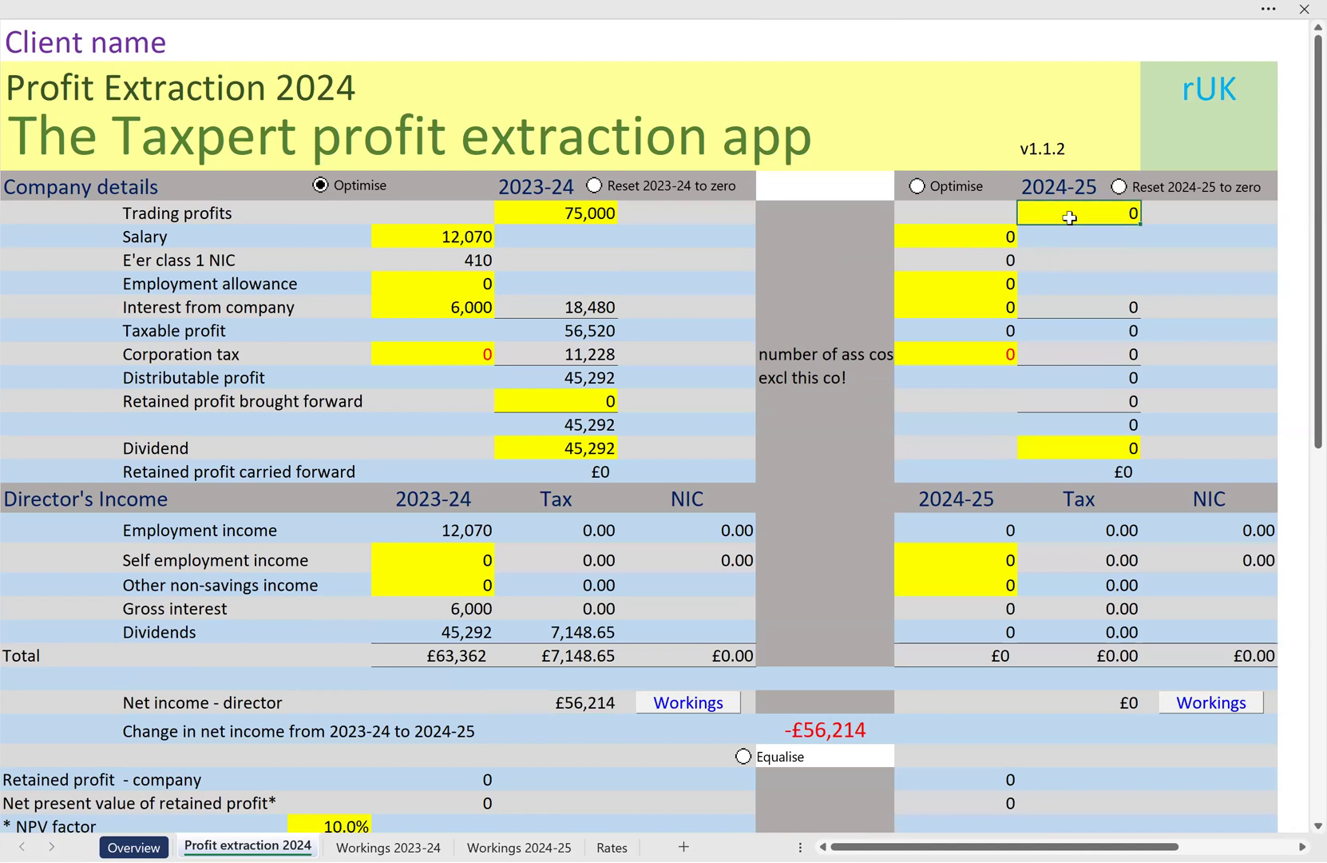
pyautogui.write('75000')
pyautogui.click(948, 303)
pyautogui.write('600')
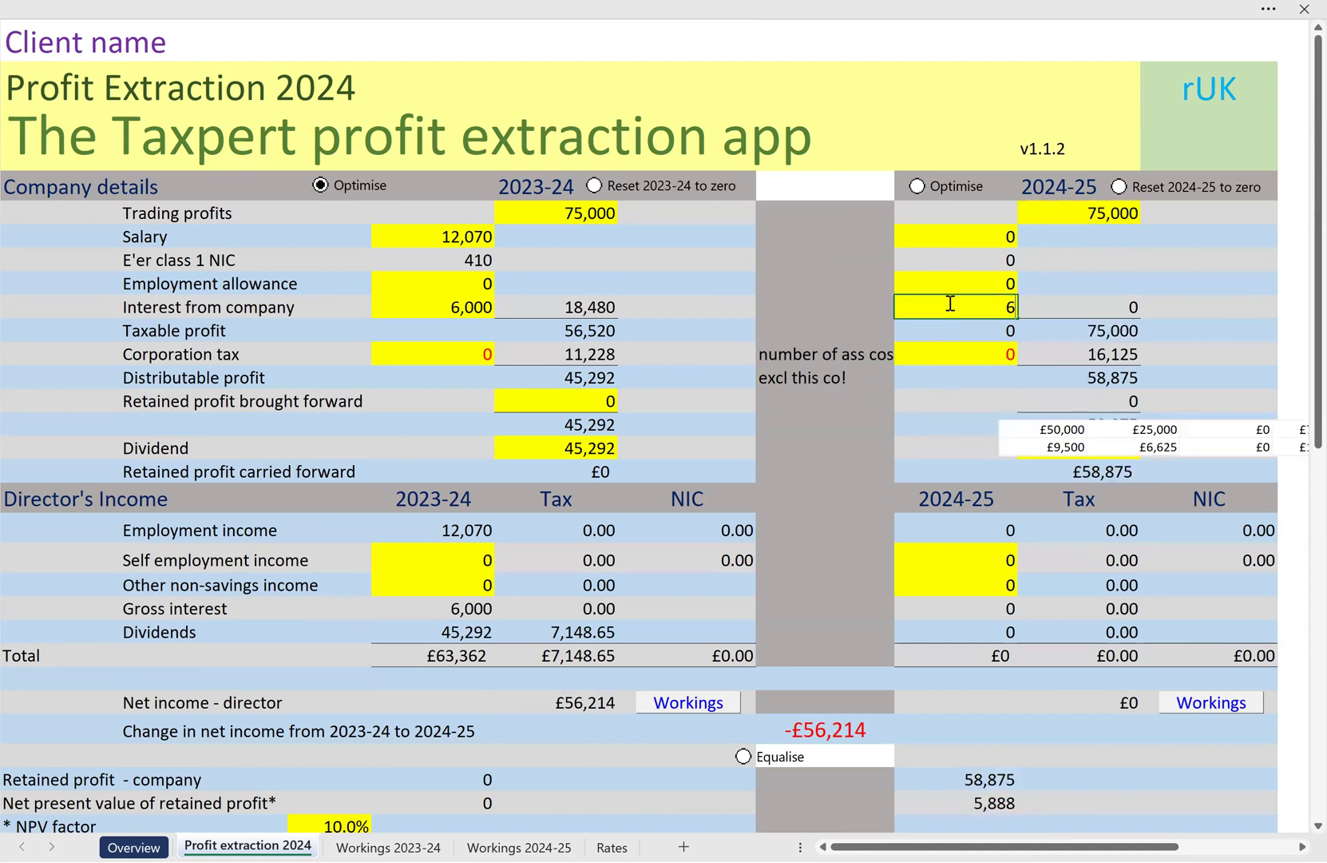
pyautogui.write('0')
pyautogui.press('Return')
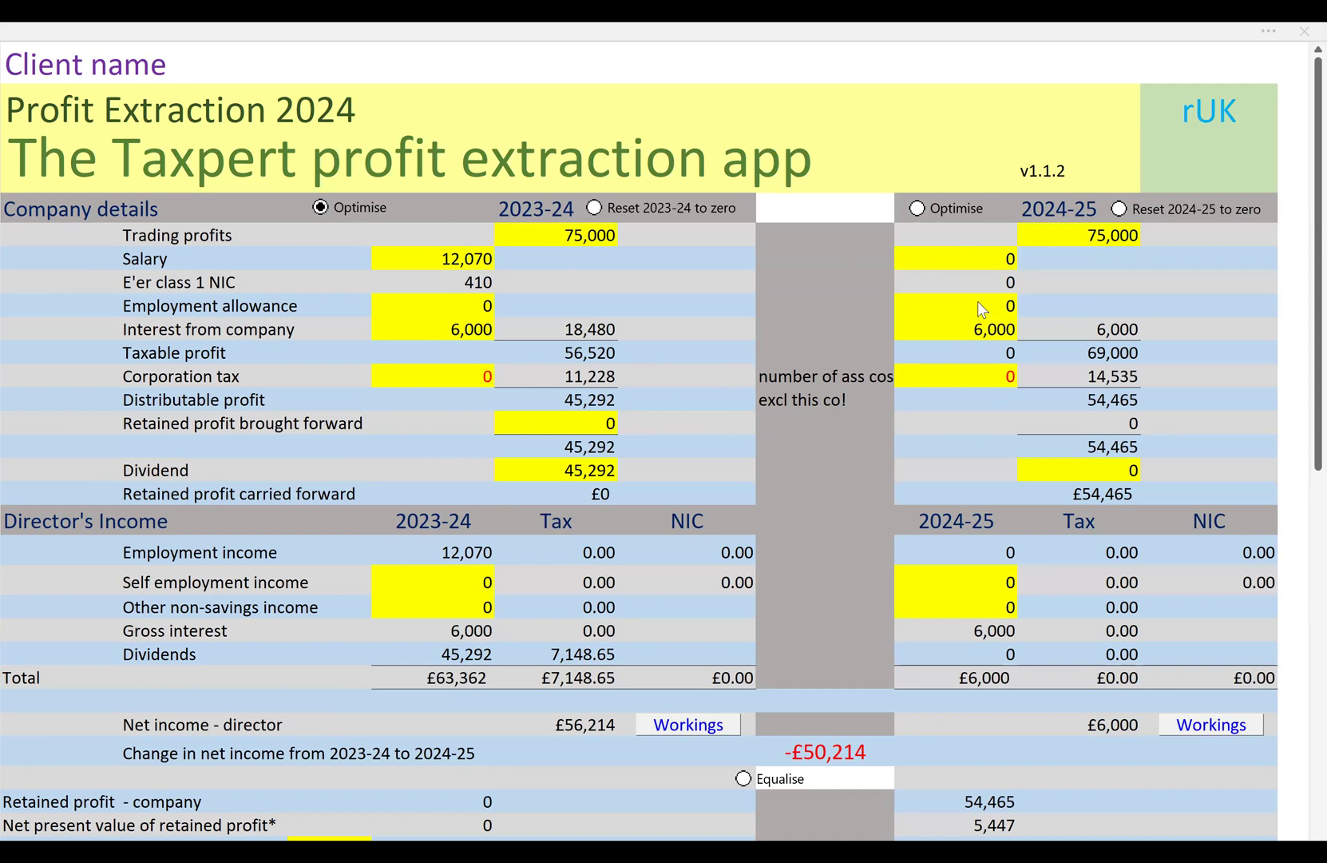
# Optimise the 2024-25 salary and dividend split, keep the Solver solution, and look over the comparison with 2023-24
pyautogui.click(950, 205)
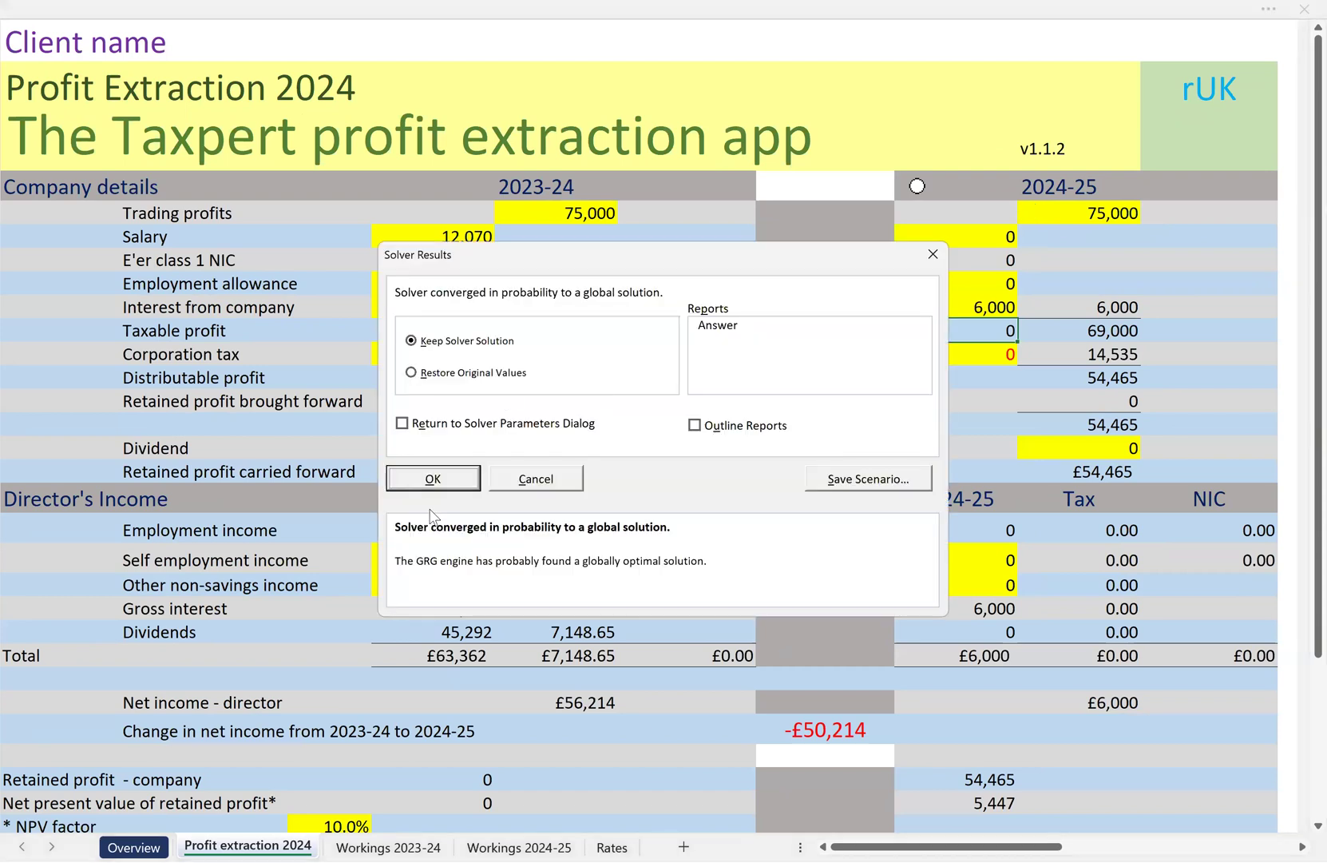
pyautogui.click(431, 483)
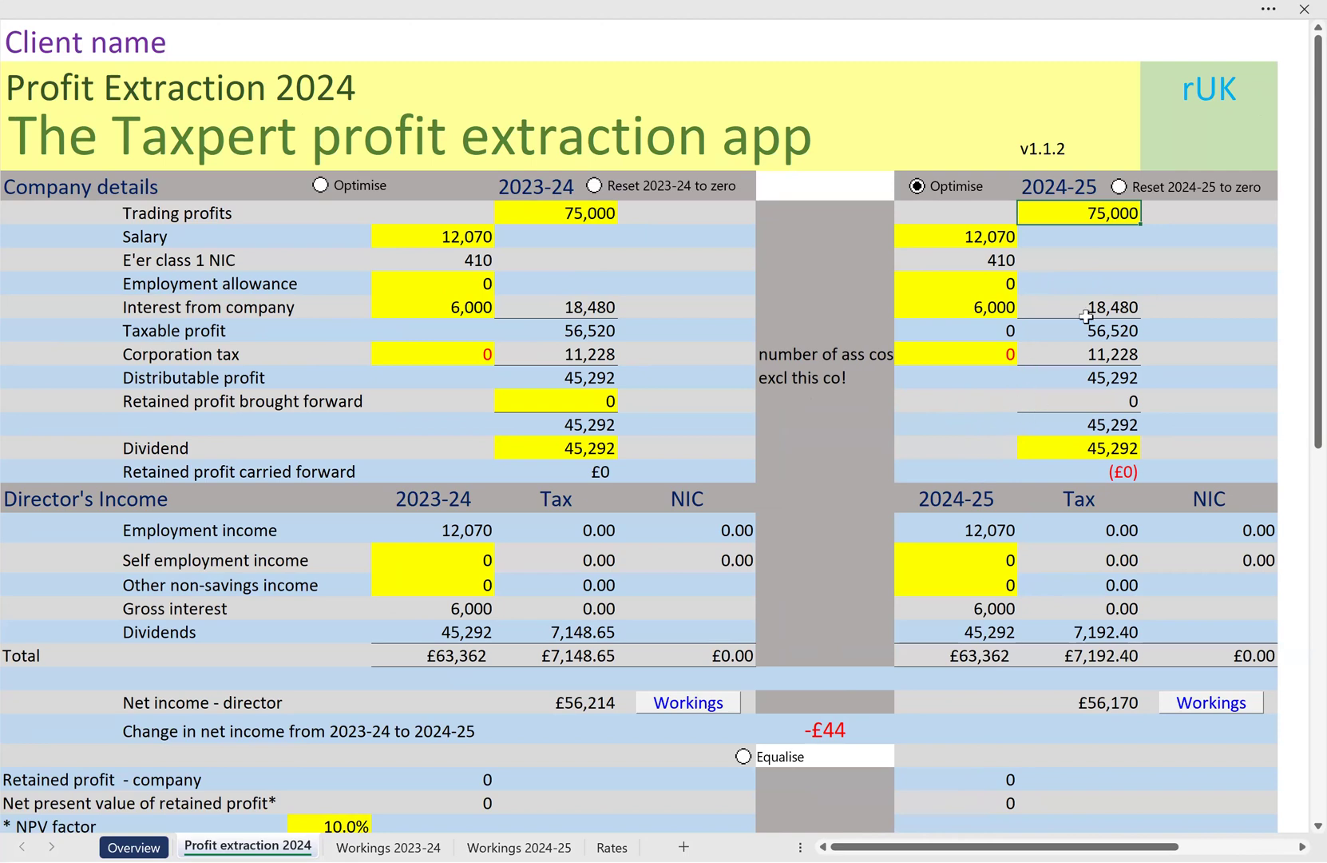
pyautogui.scroll(-1, 1086, 308)
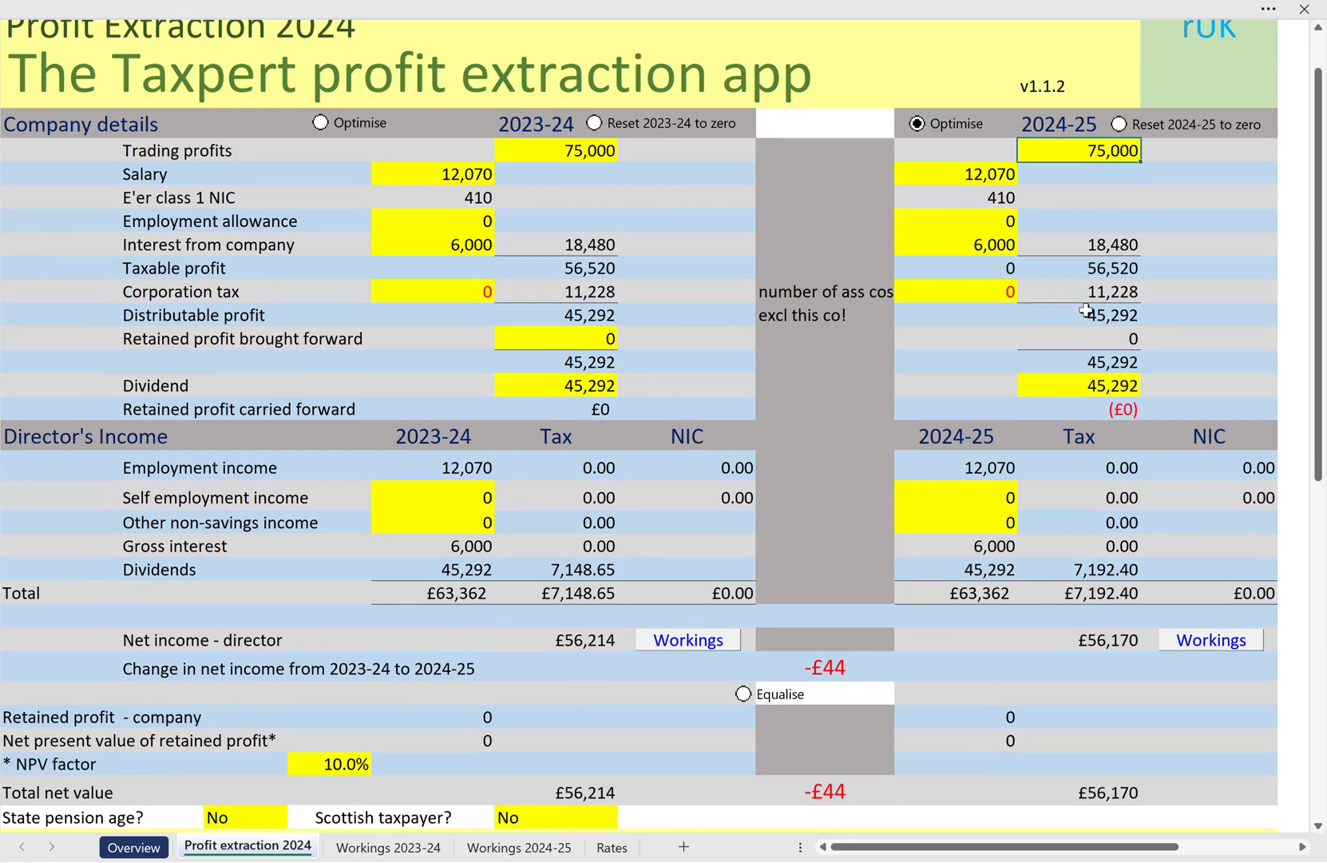
# Set the State pension age option to Yes and check the taxpayer status shown in the sheet heading
pyautogui.scroll(-1, 1086, 310)
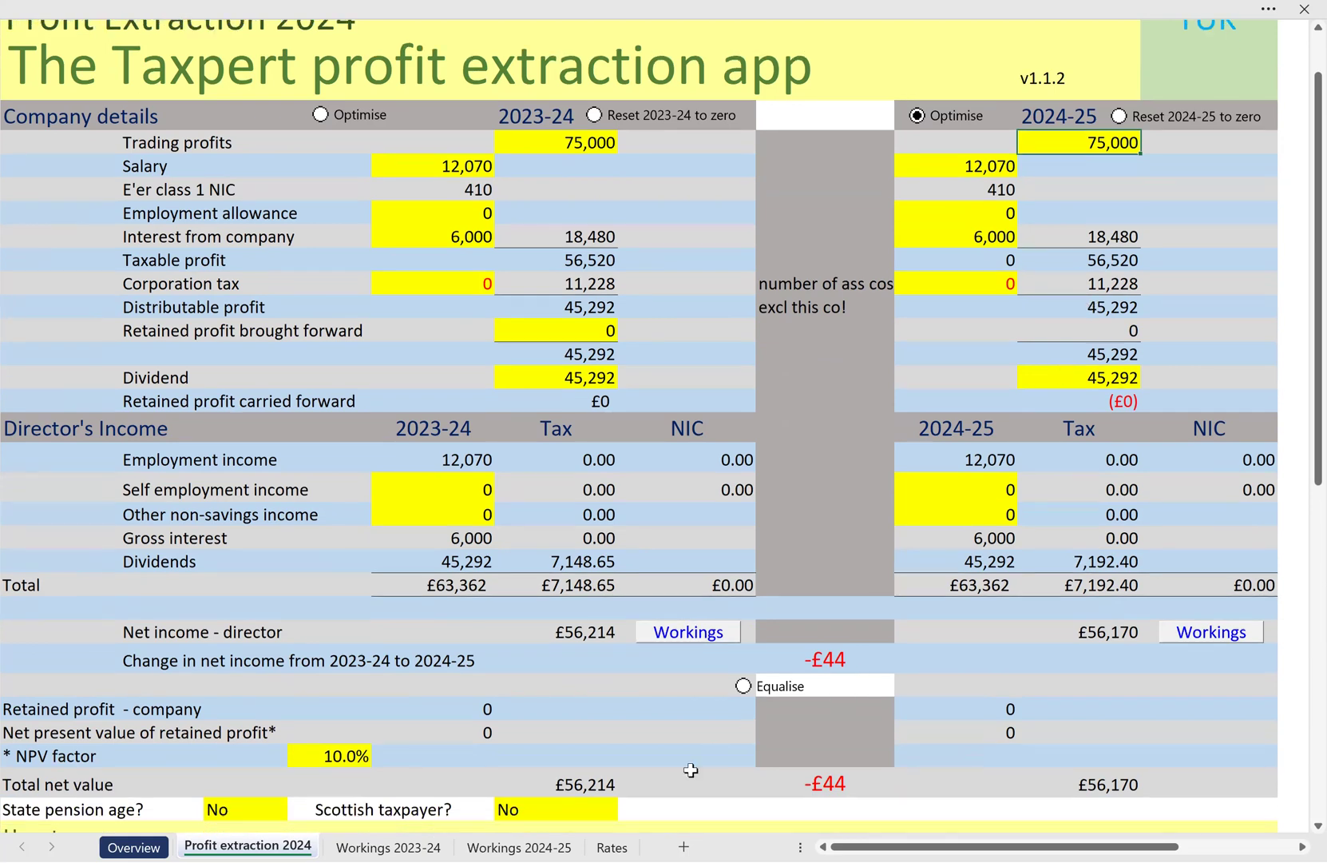
pyautogui.click(256, 811)
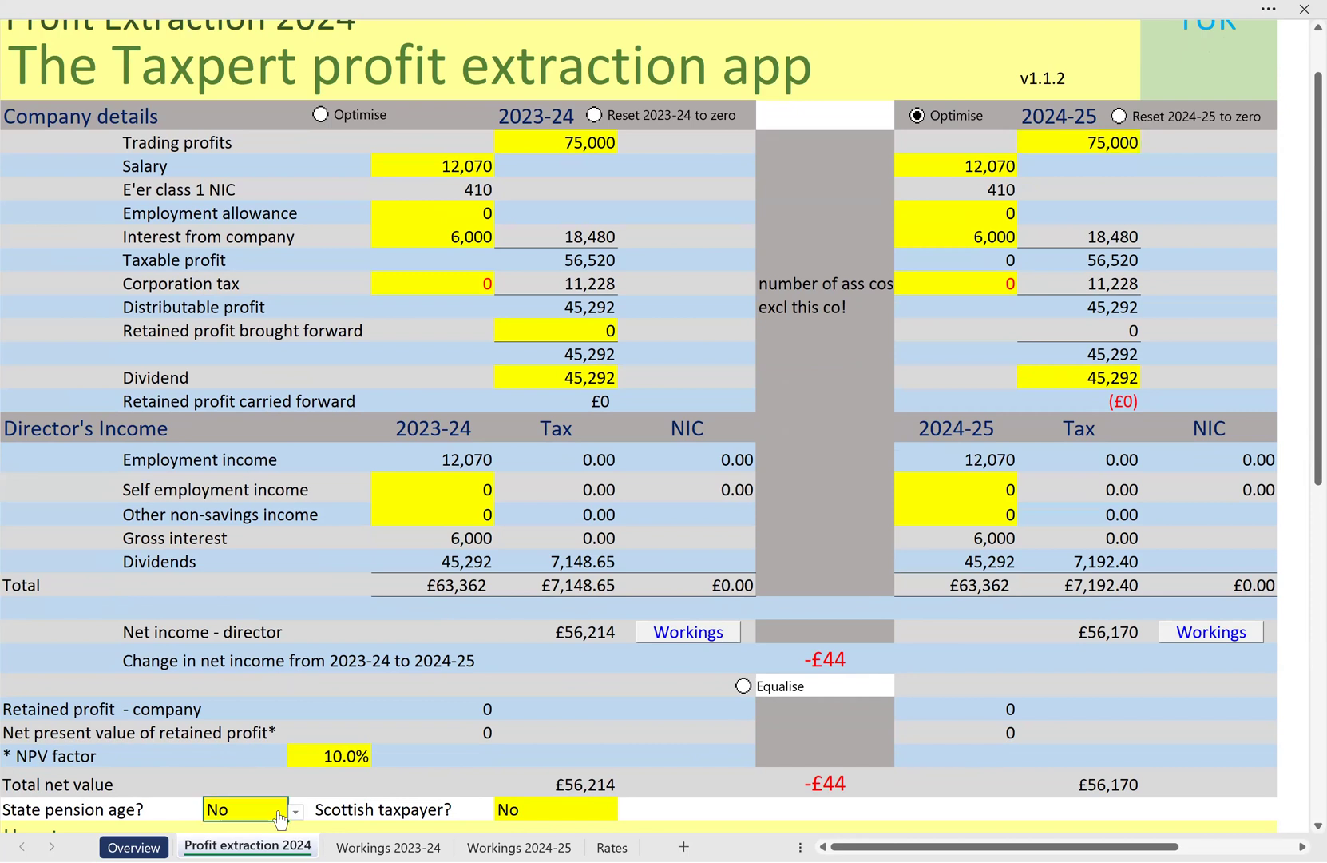
pyautogui.click(295, 812)
pyautogui.click(346, 548)
pyautogui.click(298, 812)
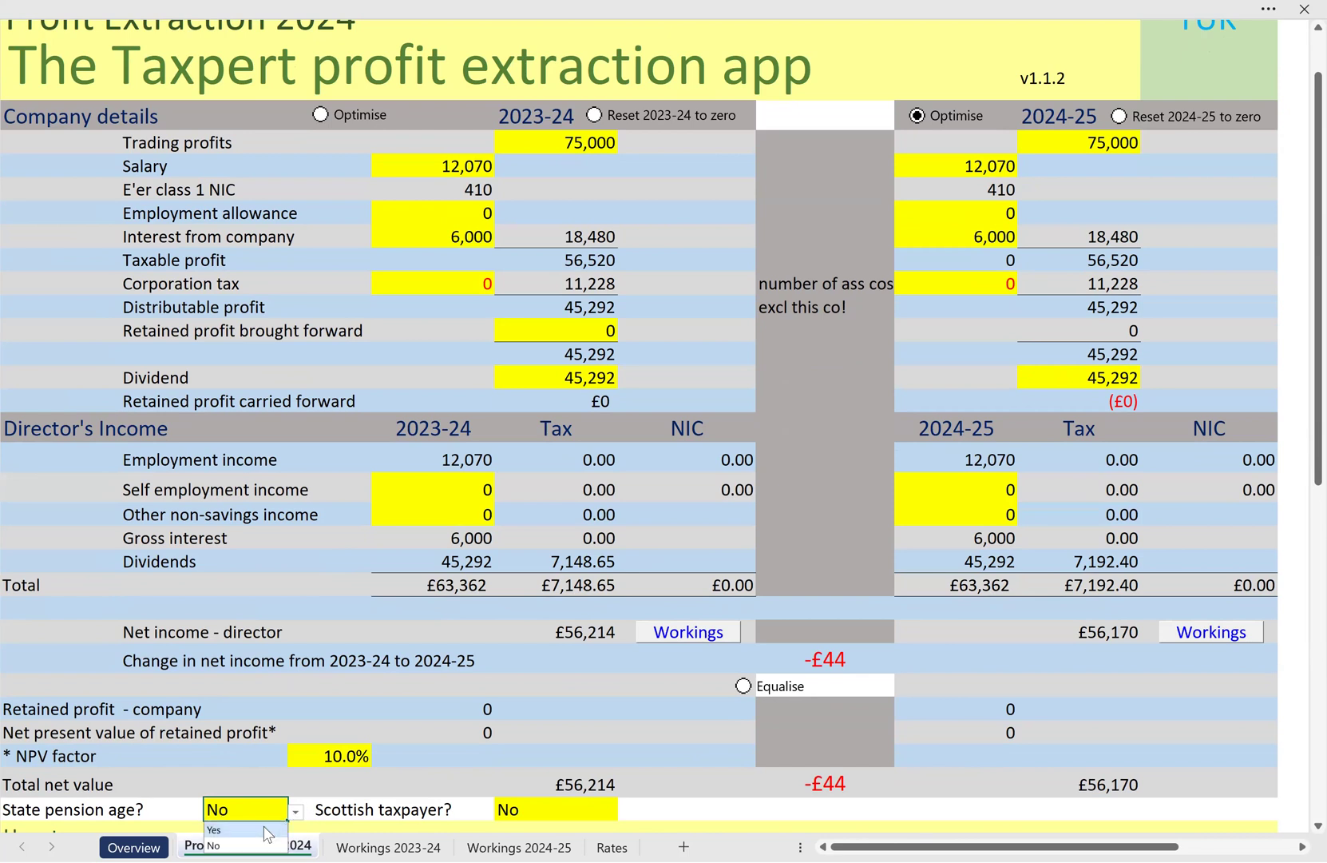
pyautogui.click(214, 830)
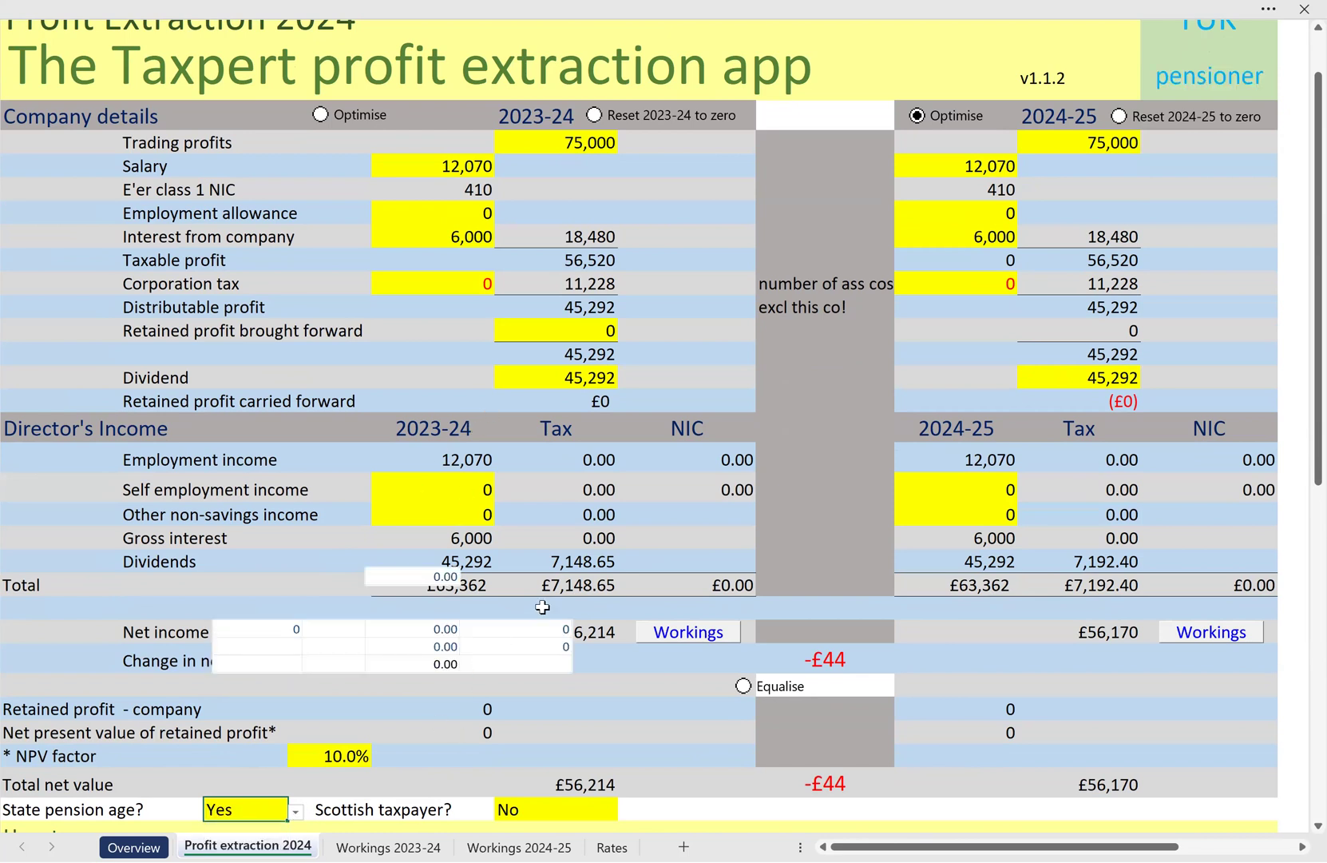
pyautogui.scroll(1, 542, 607)
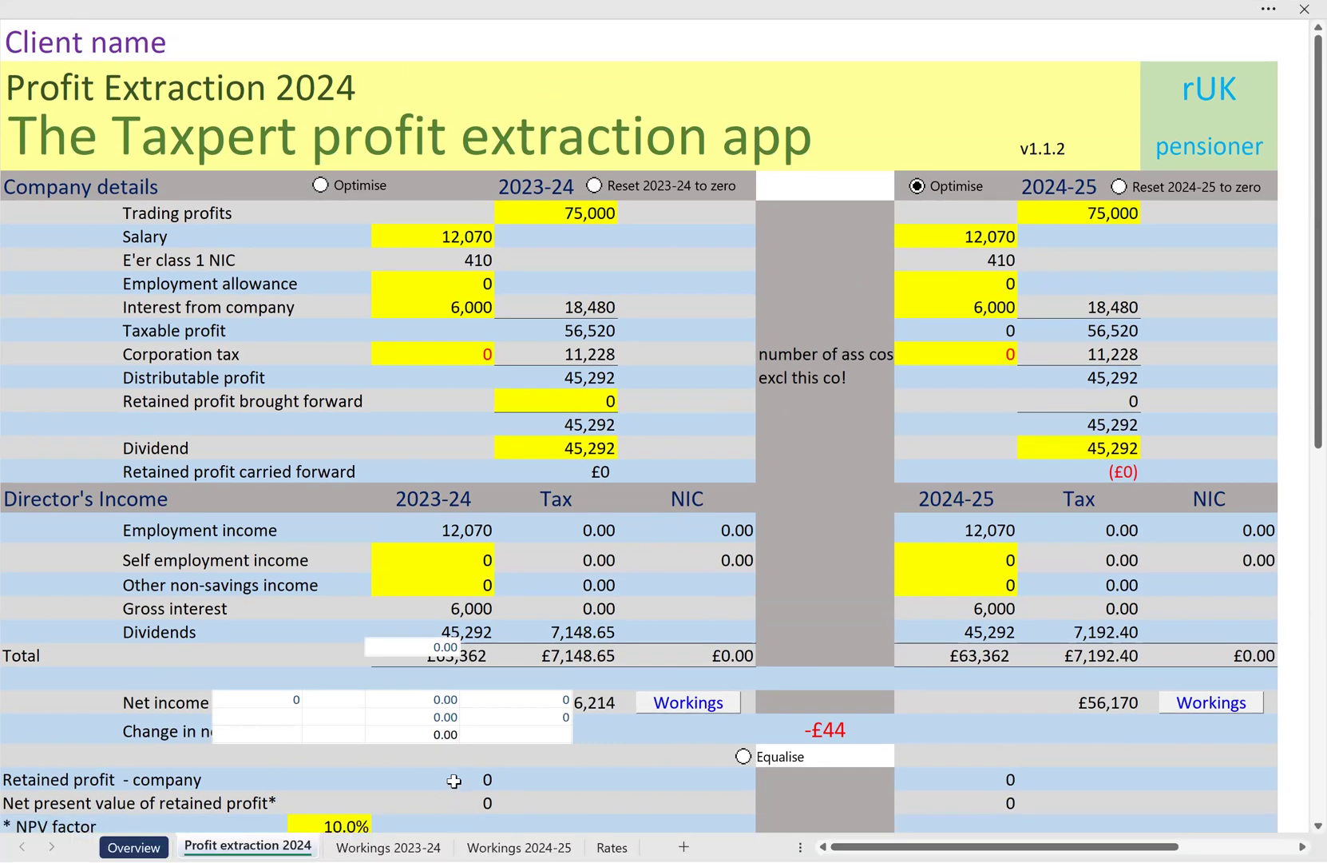
# Set the Scottish taxpayer option to Aye and look at the 2023-24 workings
pyautogui.scroll(-1, 499, 819)
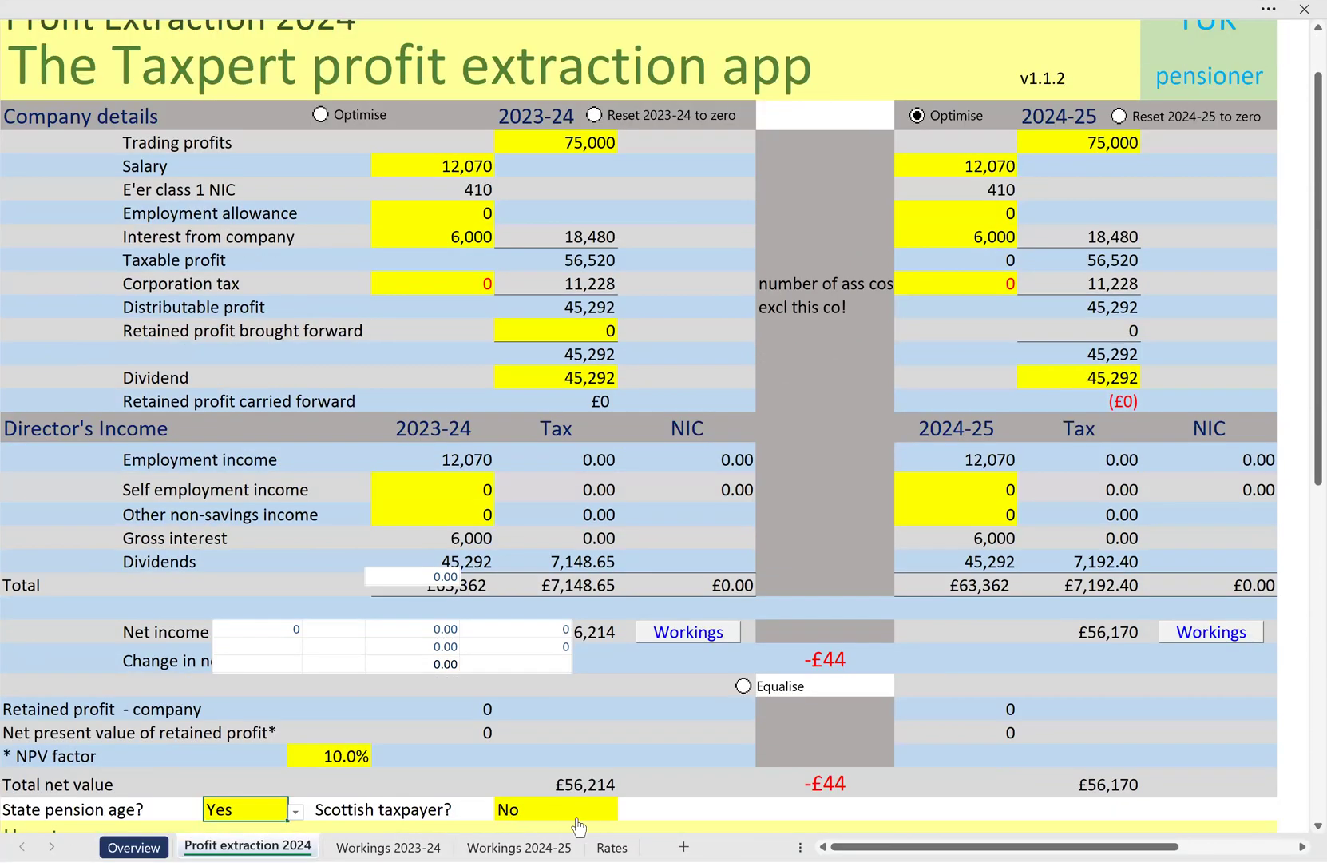
pyautogui.click(614, 812)
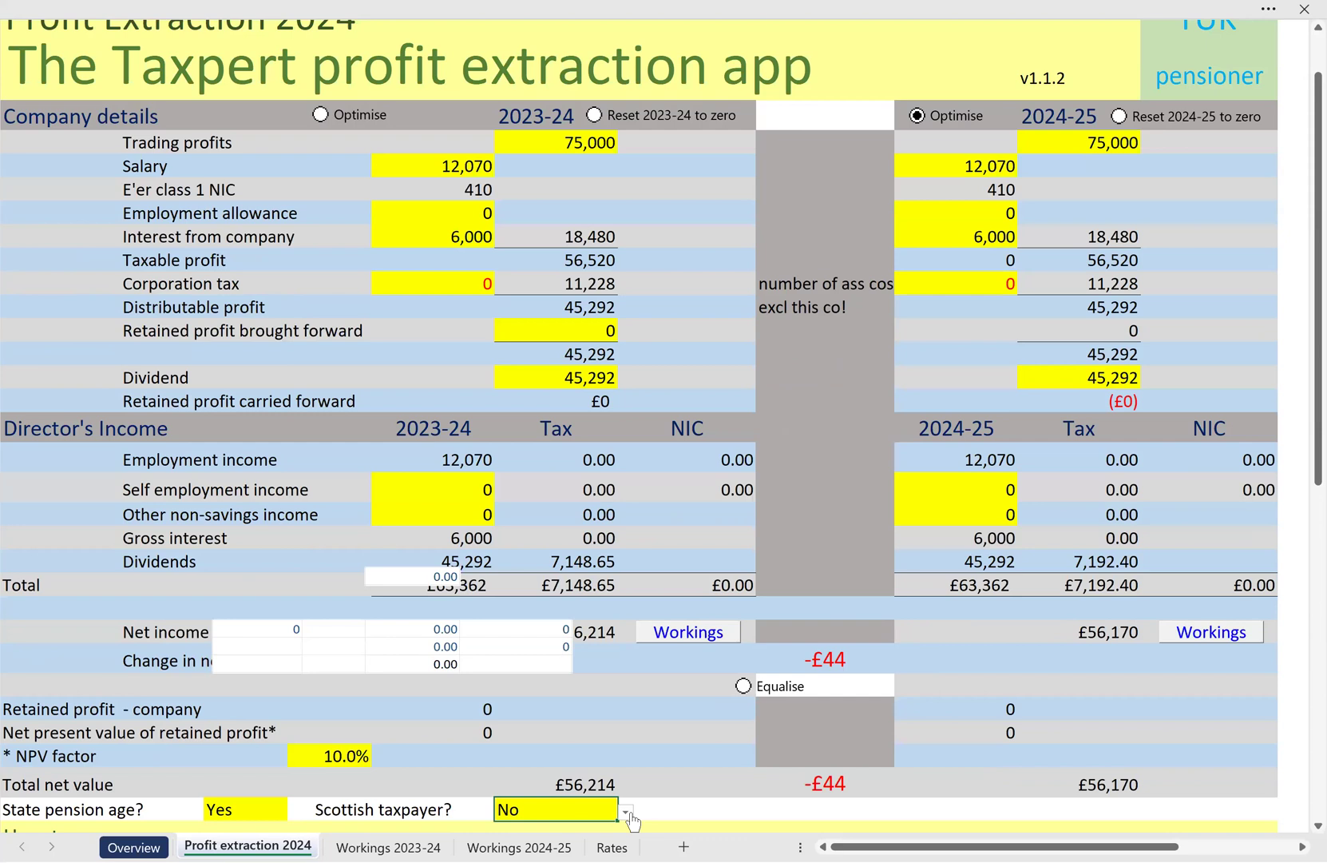
pyautogui.click(627, 812)
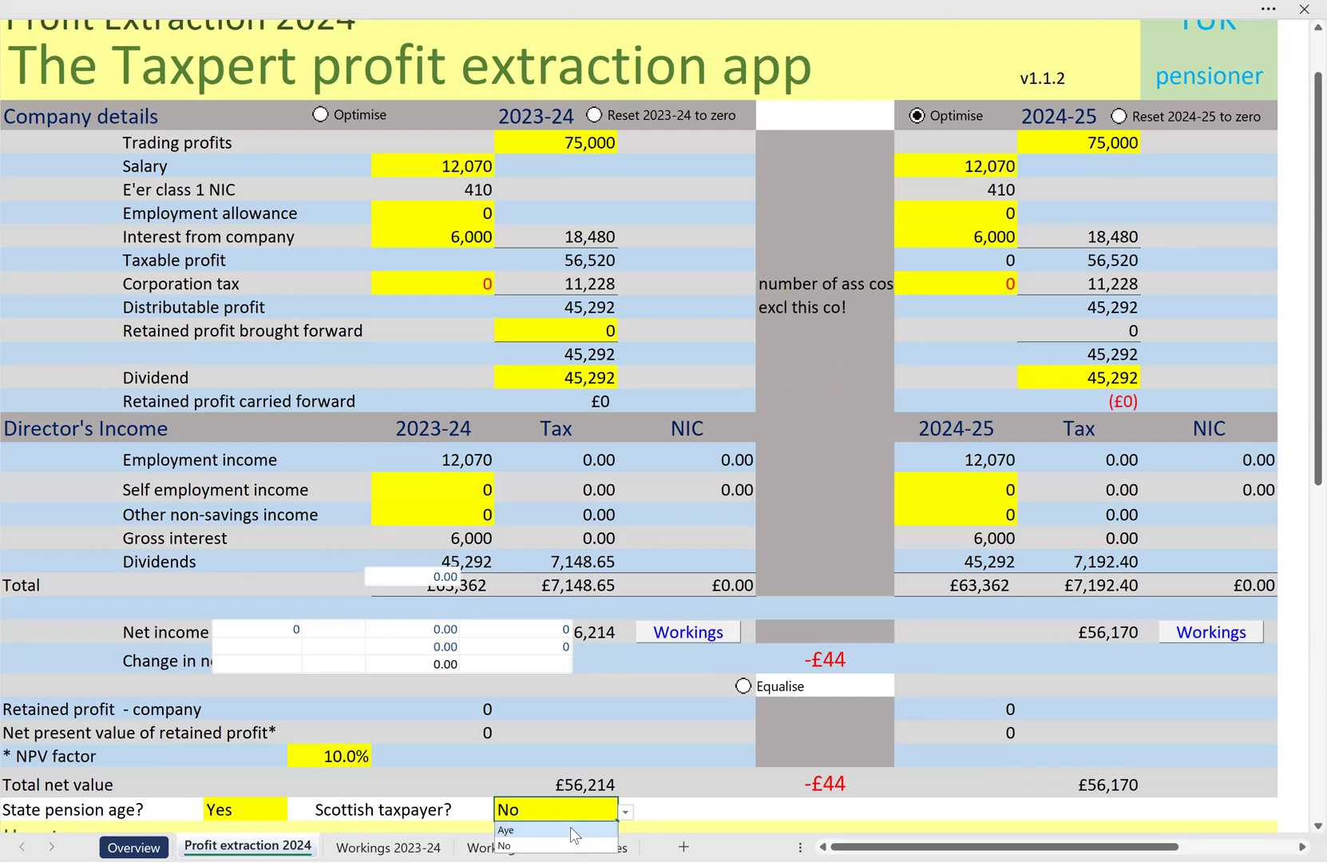
pyautogui.click(573, 831)
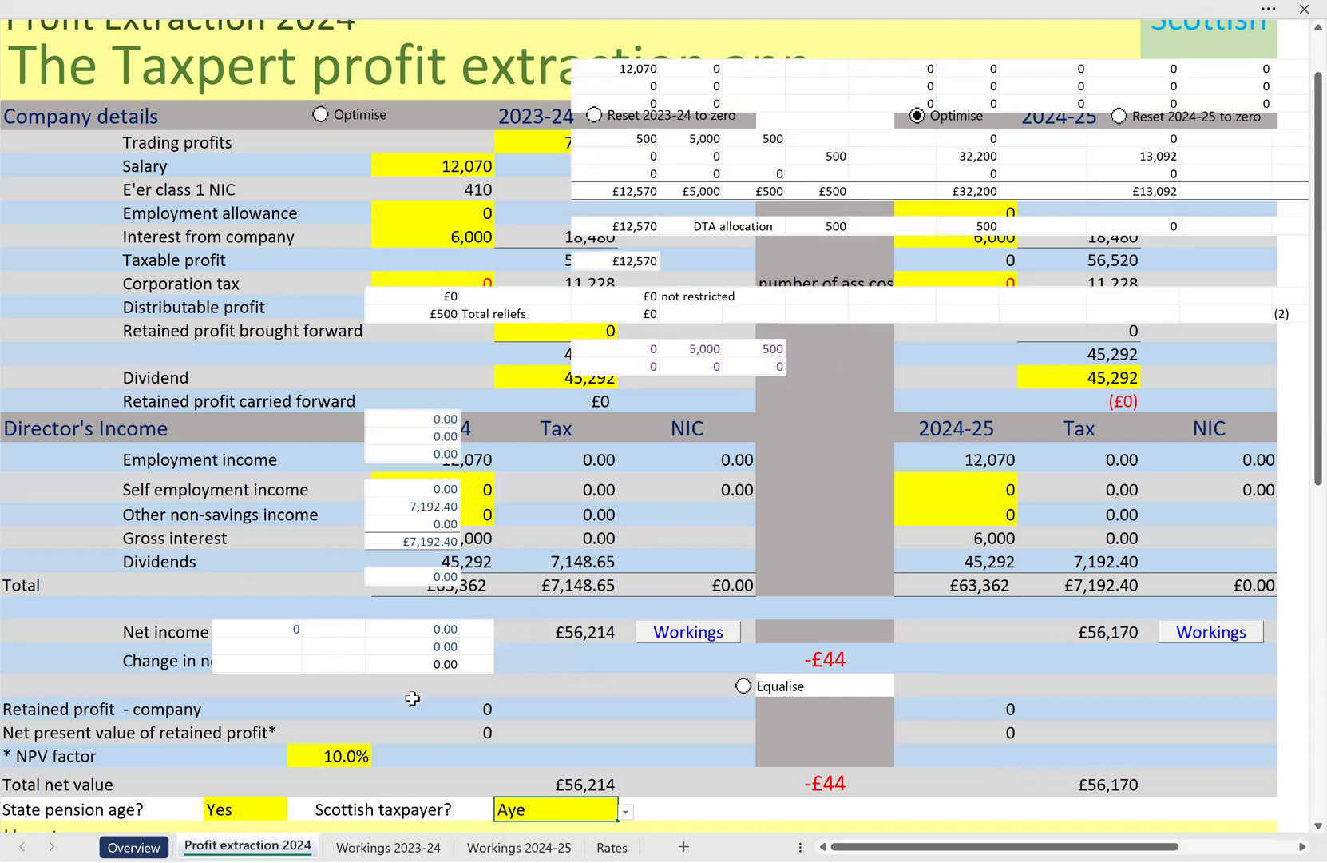
pyautogui.click(336, 842)
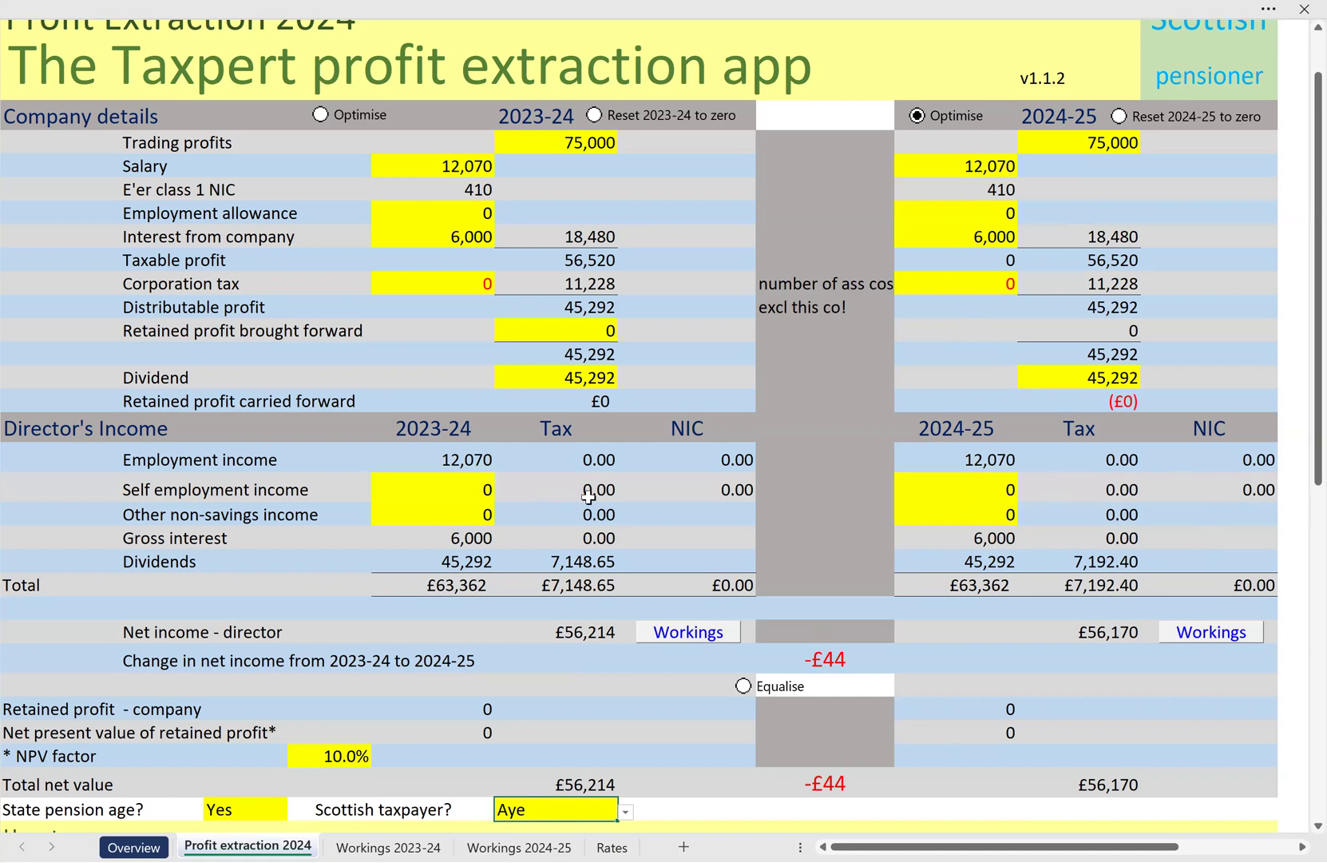
# Enter 50,000 as the director's 2023-24 other non-savings income, open the 2023-24 workings and return to the Profit extraction 2024 sheet
pyautogui.scroll(-1, 589, 496)
pyautogui.scroll(-2, 595, 496)
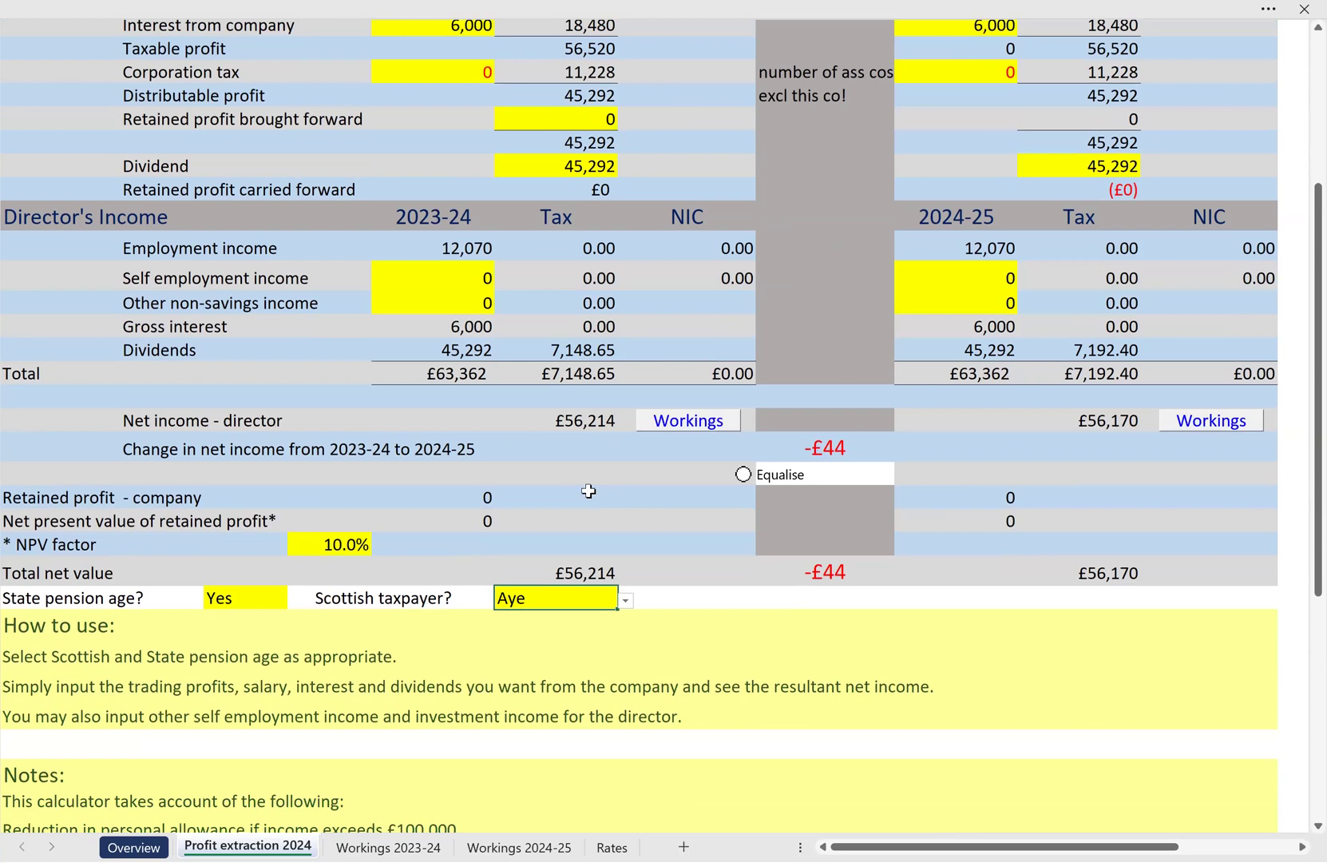
pyautogui.click(450, 301)
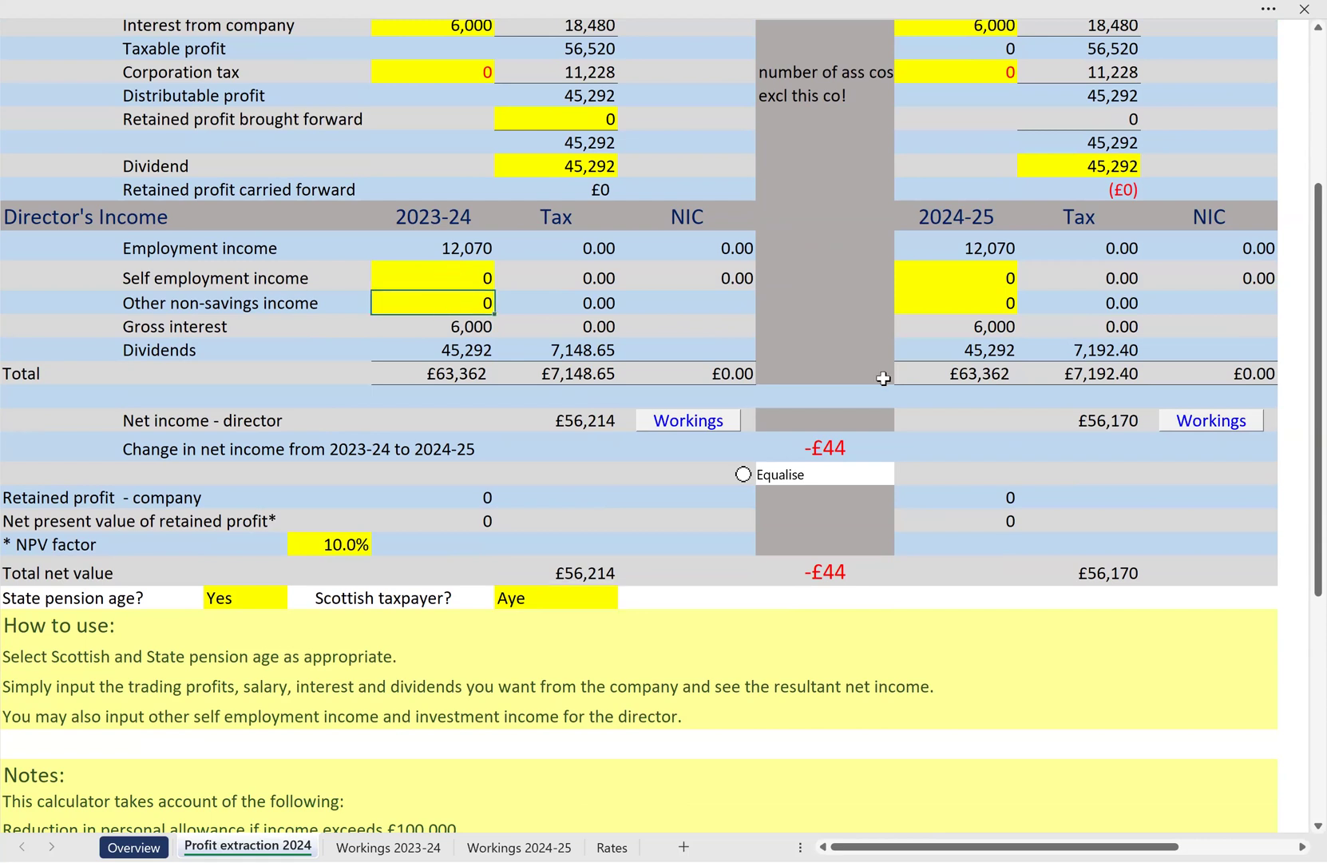
pyautogui.write('50,000')
pyautogui.press('Return')
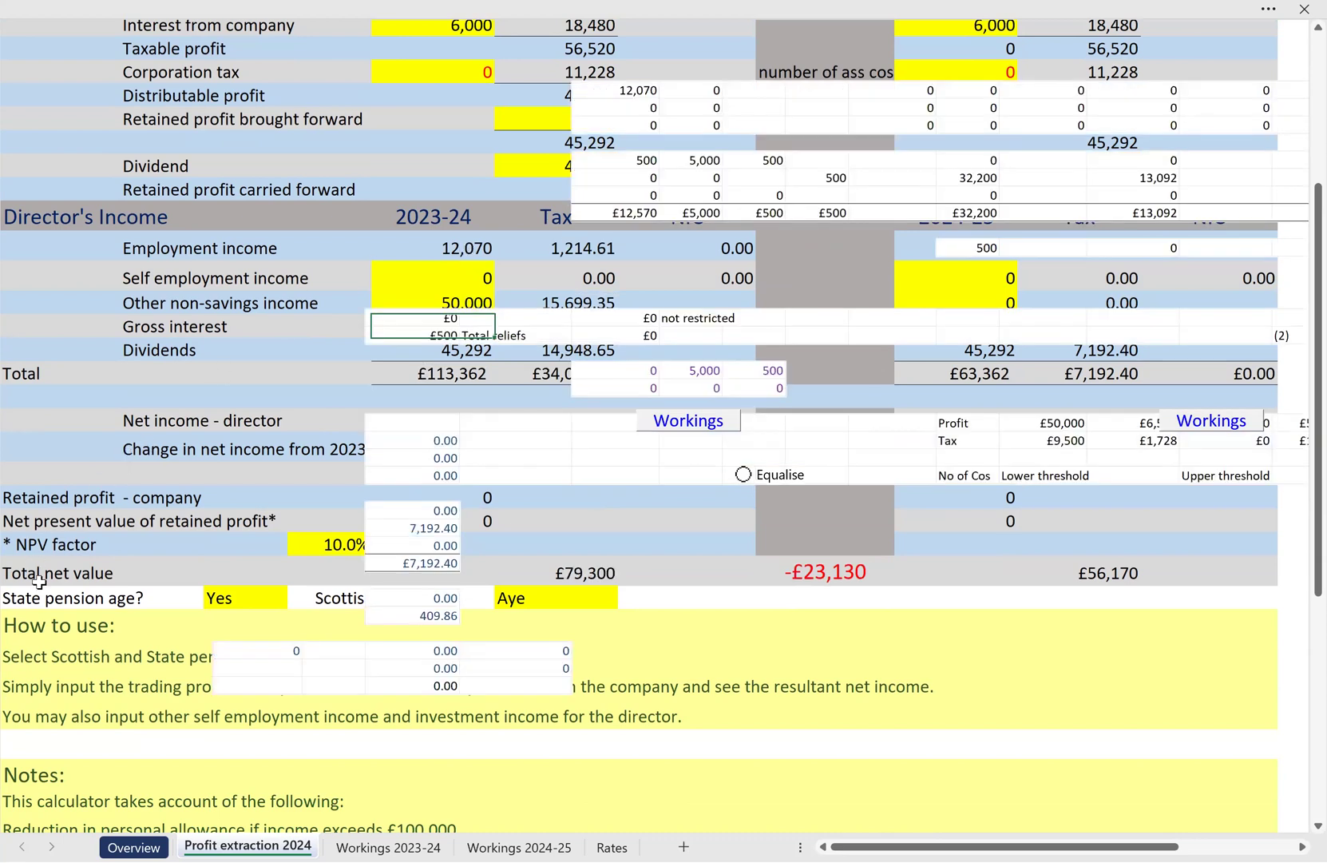
pyautogui.click(363, 843)
pyautogui.click(234, 833)
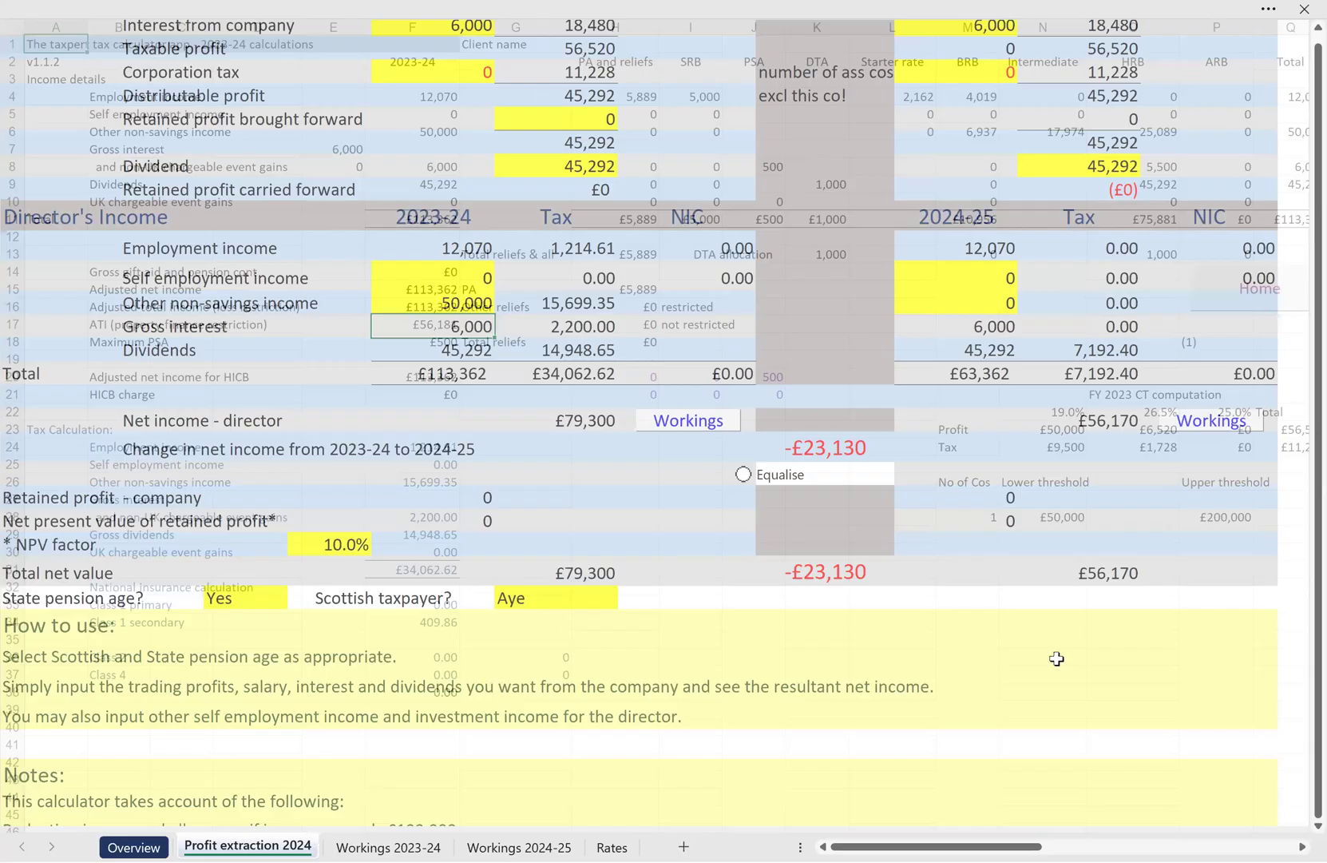
# Enter 50,000 as the director's 2024-25 other non-savings income and look at the 2023-24 workings
pyautogui.scroll(1, 1059, 657)
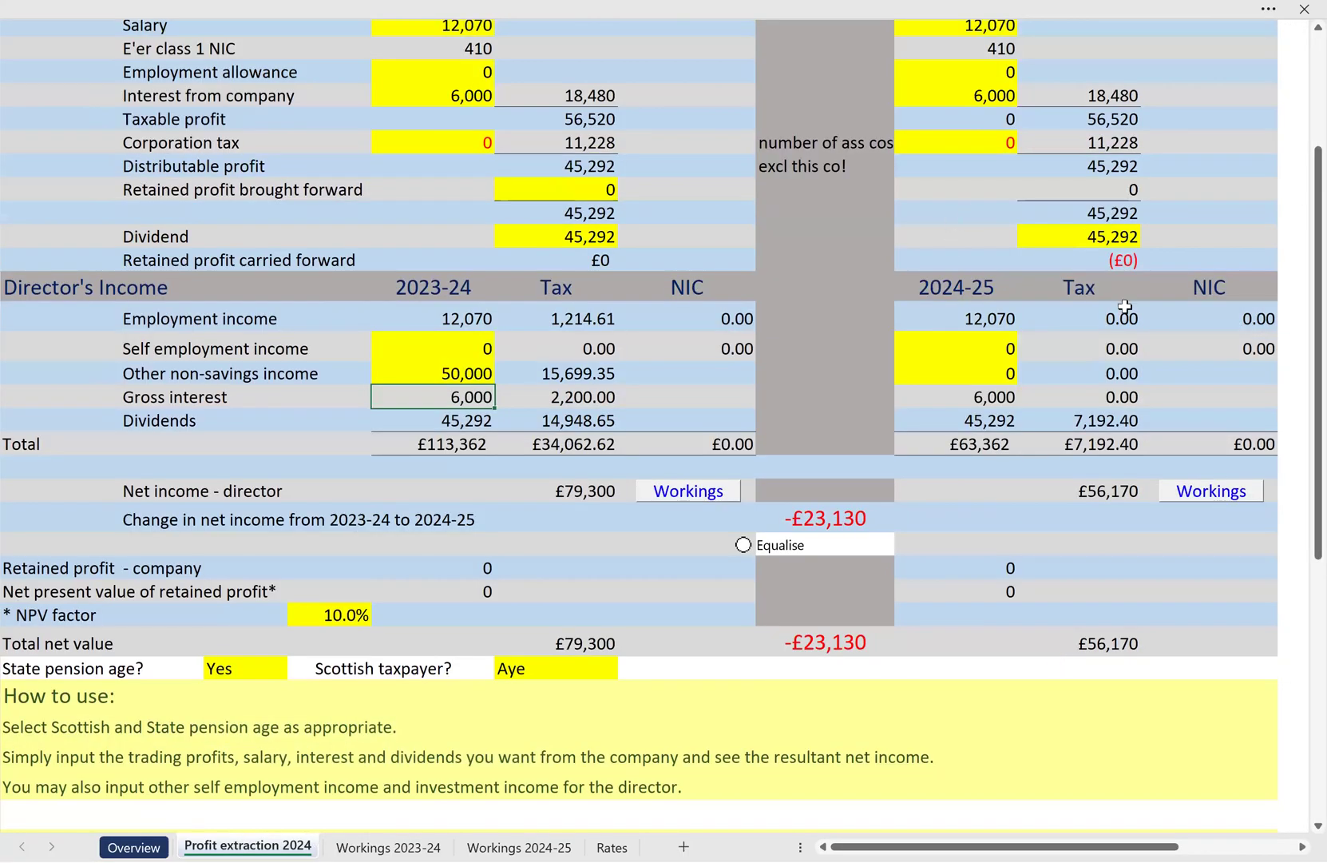
pyautogui.click(1114, 485)
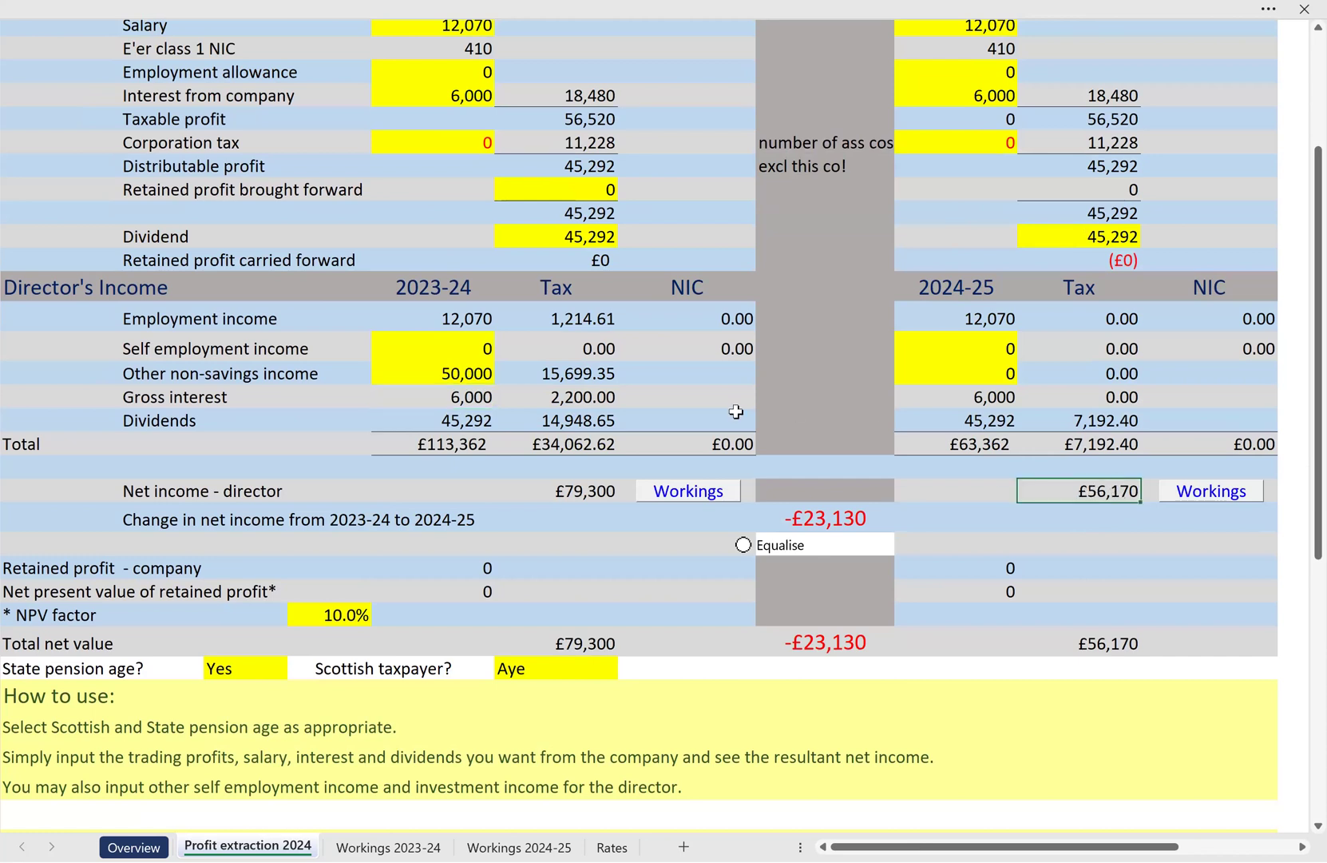
pyautogui.scroll(3, 737, 411)
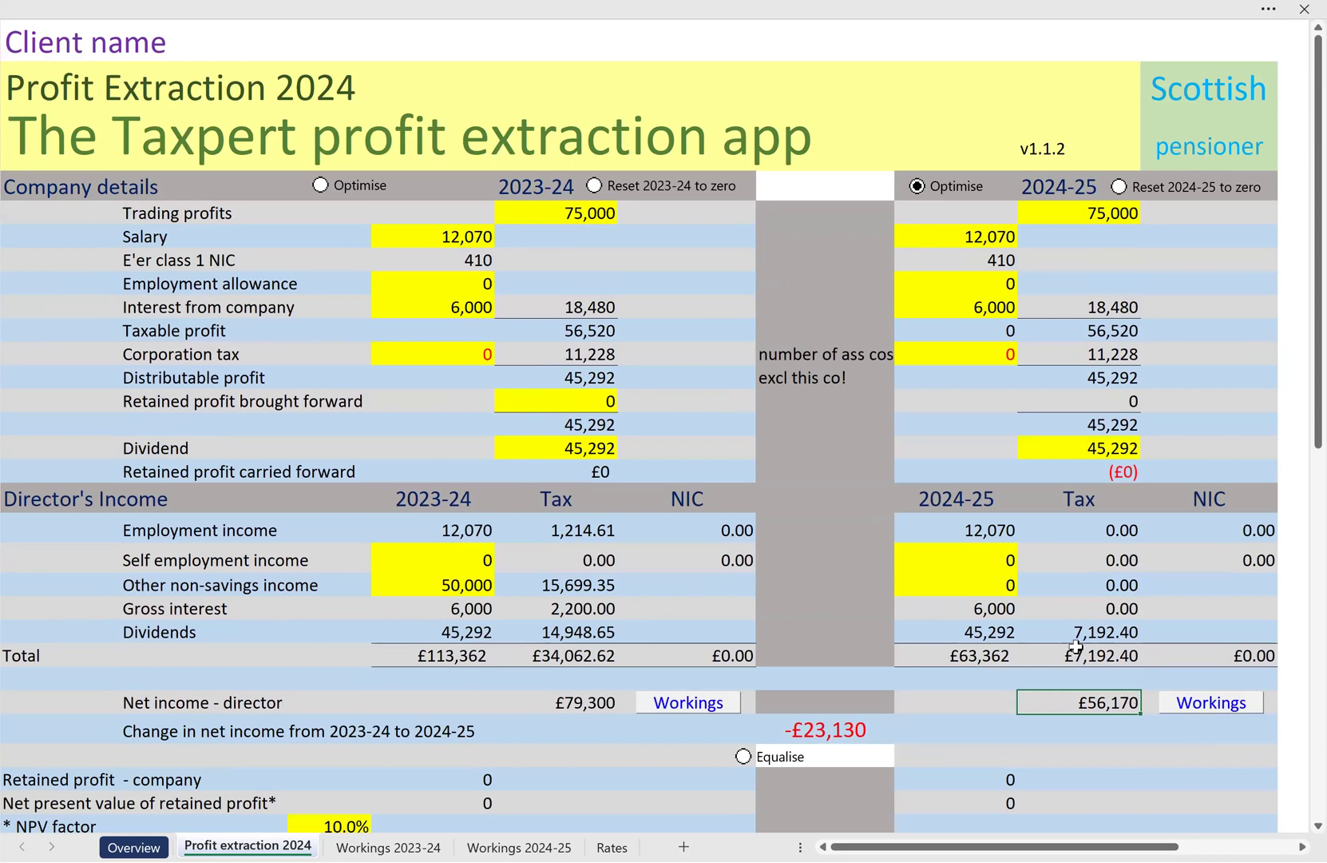
pyautogui.click(968, 589)
pyautogui.write('50000')
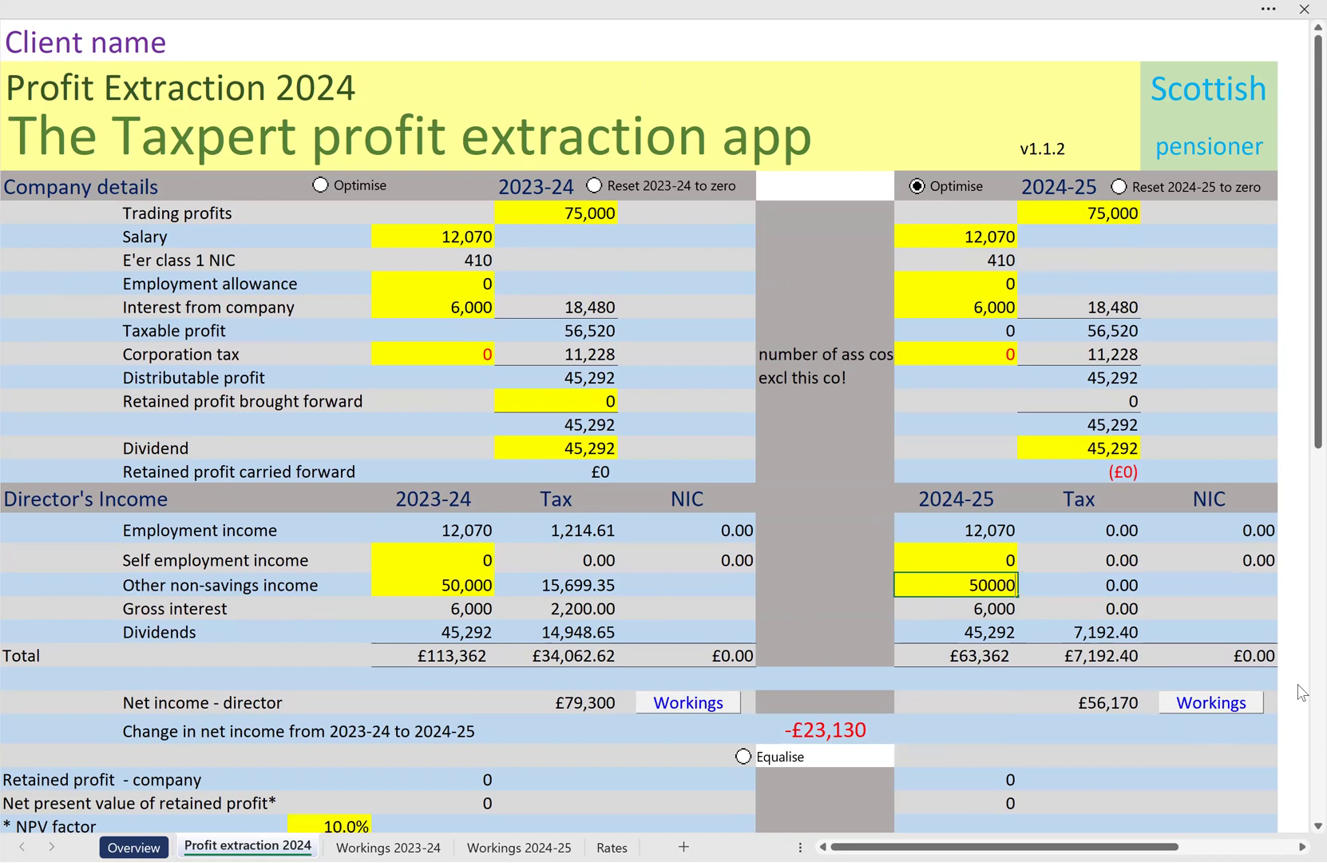
pyautogui.press('Return')
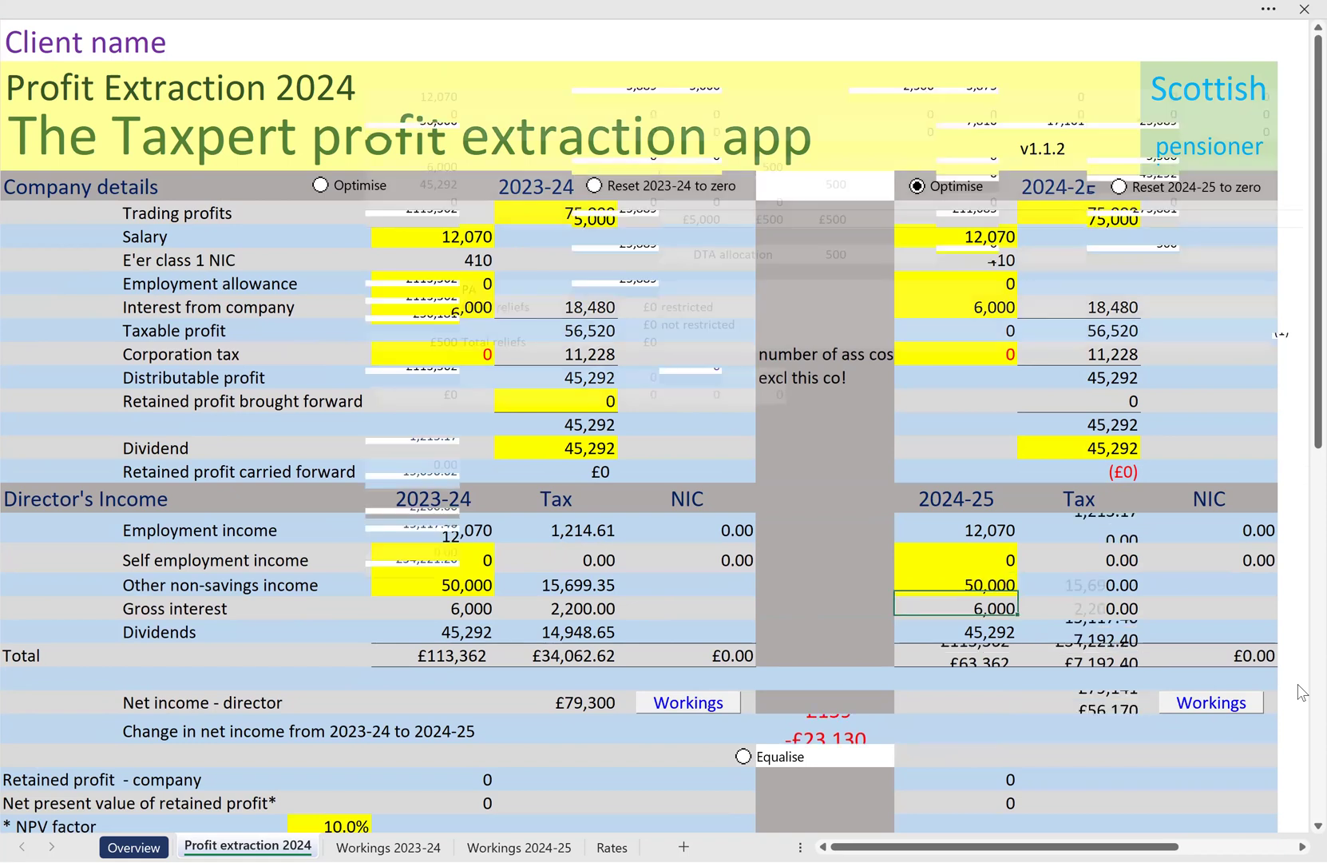
pyautogui.click(407, 845)
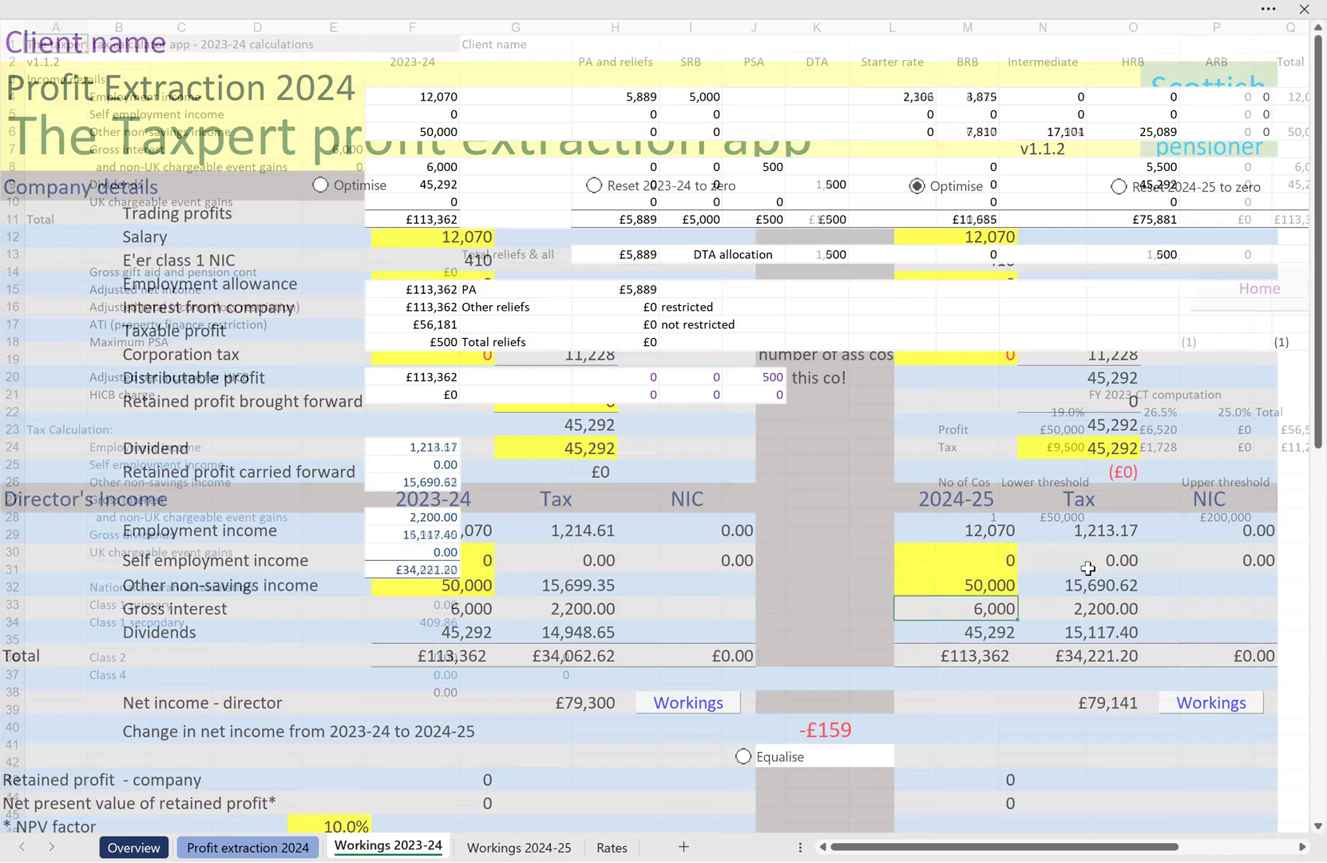
# Set the Scottish taxpayer option to No, view the 2023-24 workings and review the recalculated comparison on the Profit extraction 2024 sheet
pyautogui.scroll(-2, 1088, 568)
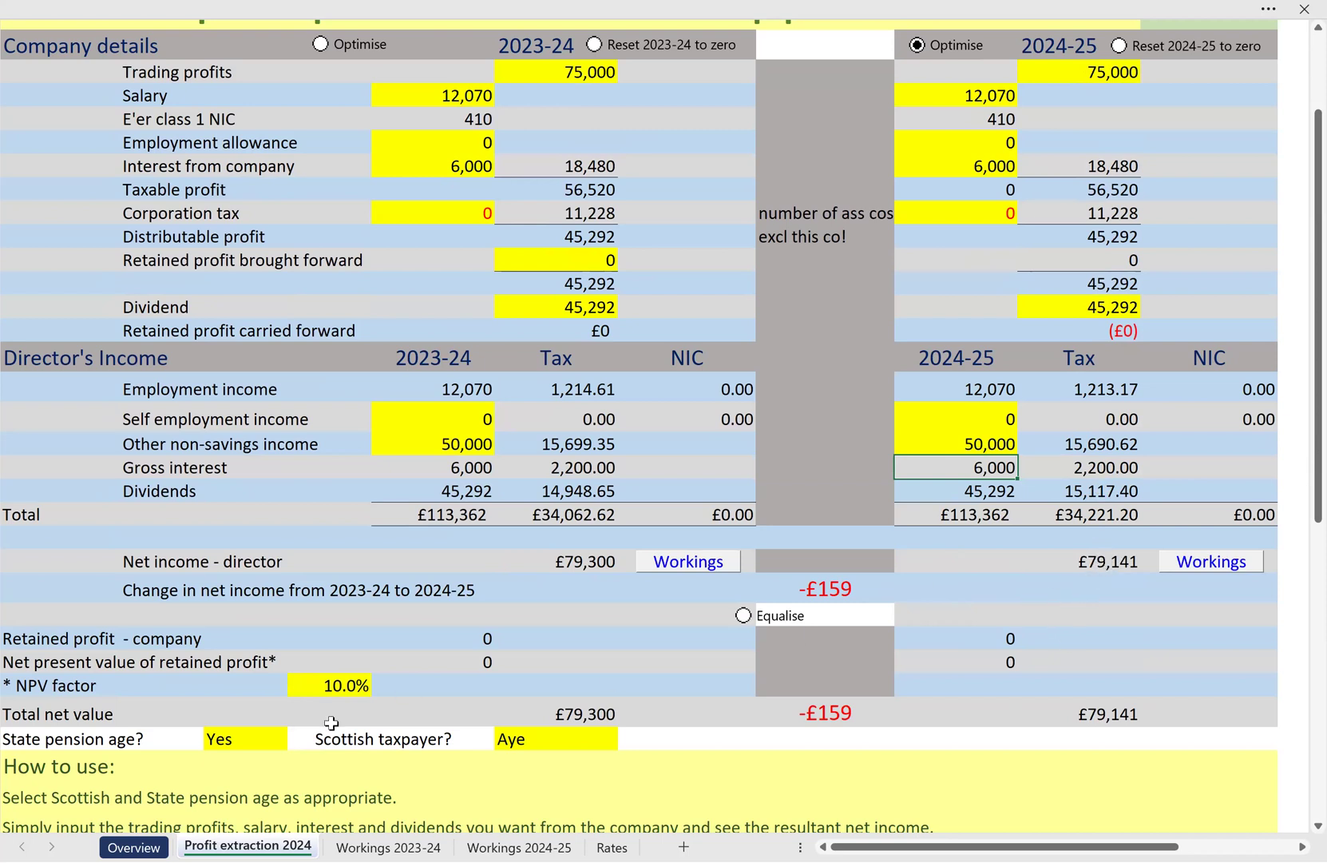
pyautogui.click(515, 739)
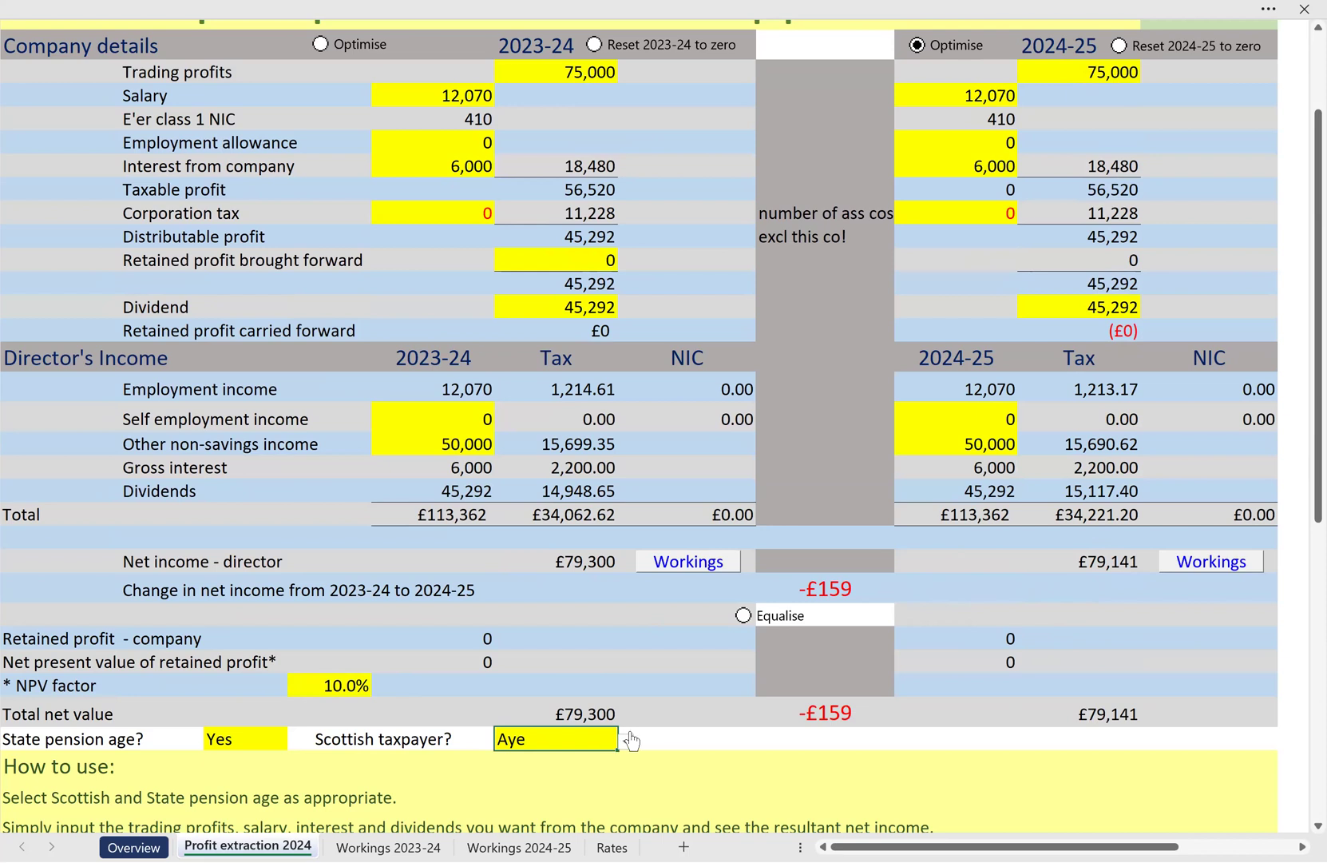
pyautogui.click(624, 743)
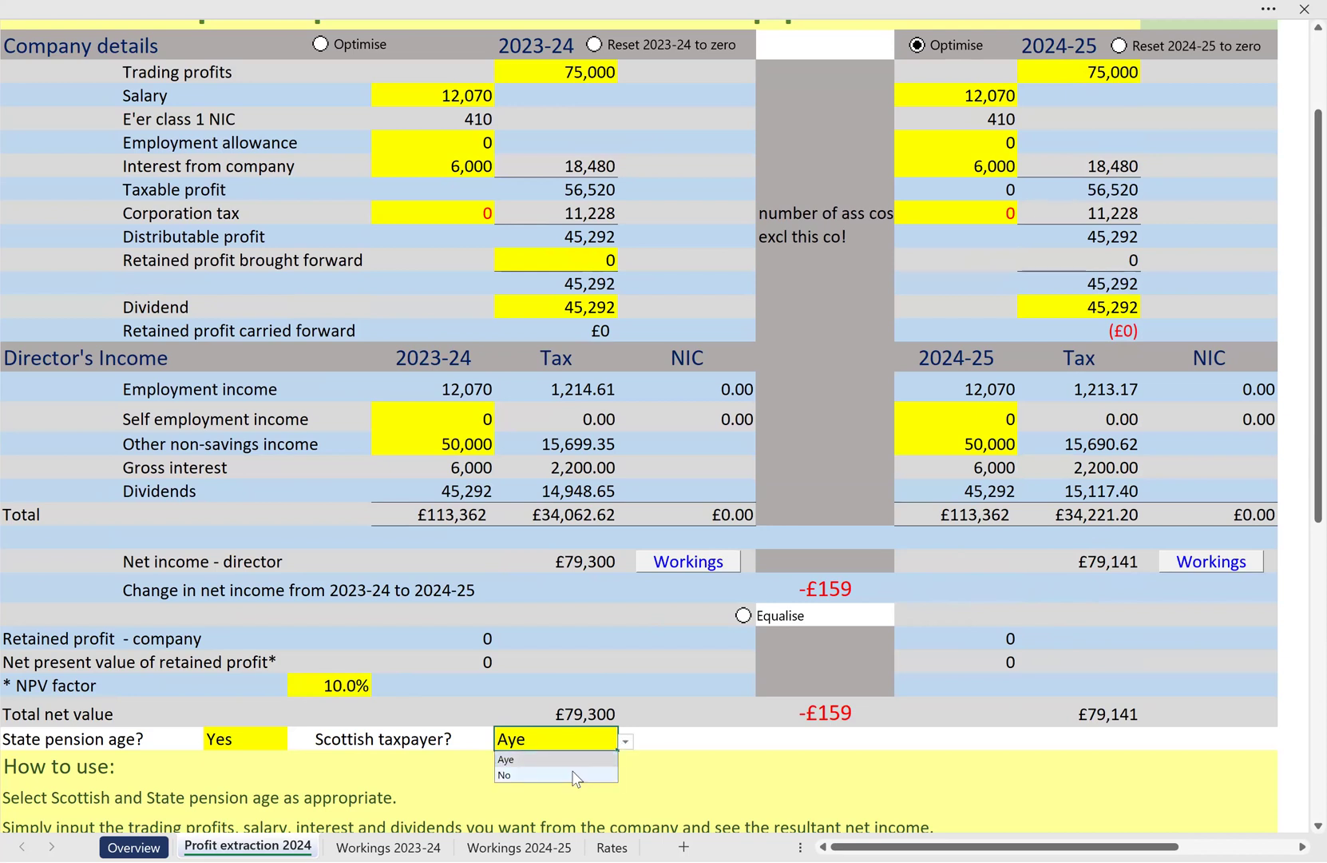
pyautogui.click(577, 775)
pyautogui.click(352, 845)
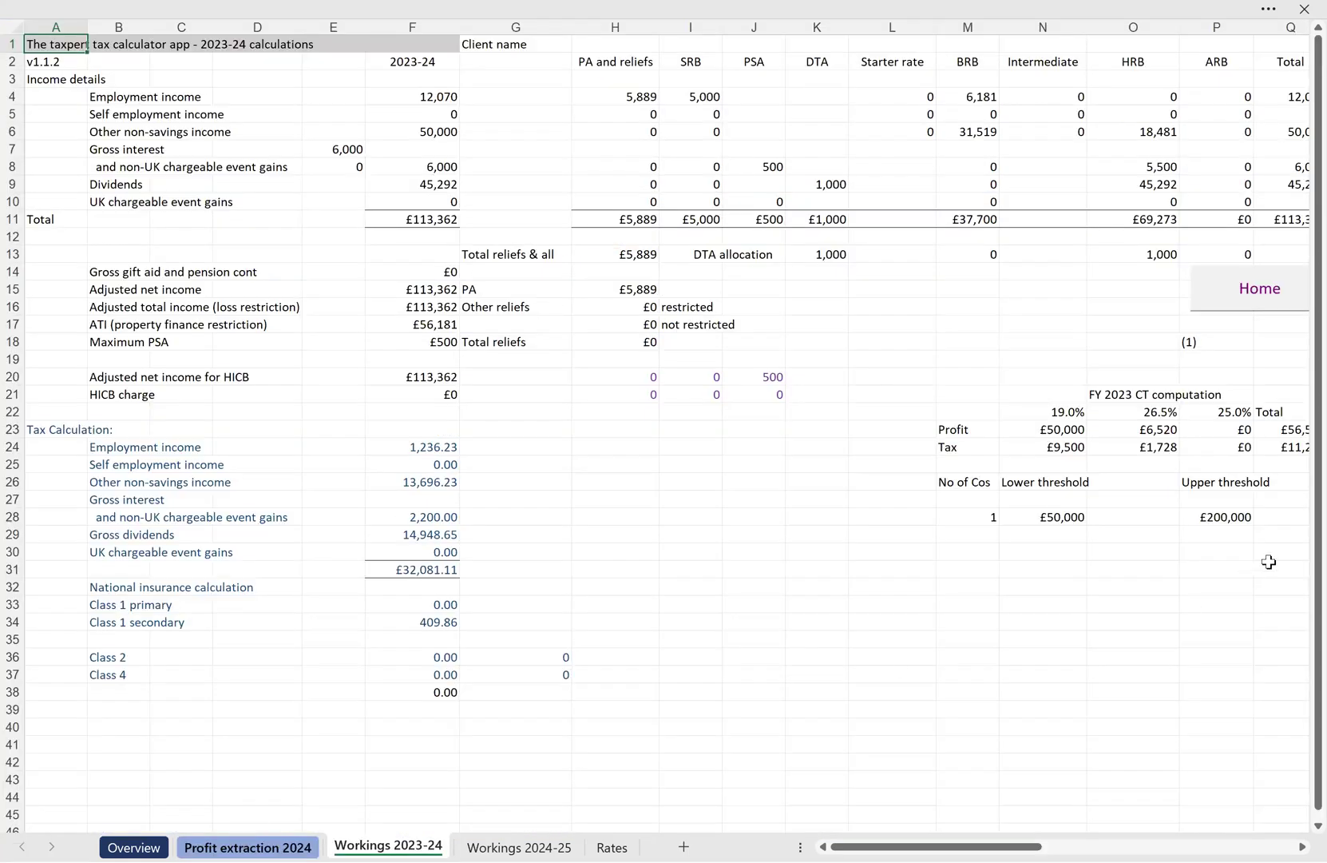
pyautogui.click(236, 840)
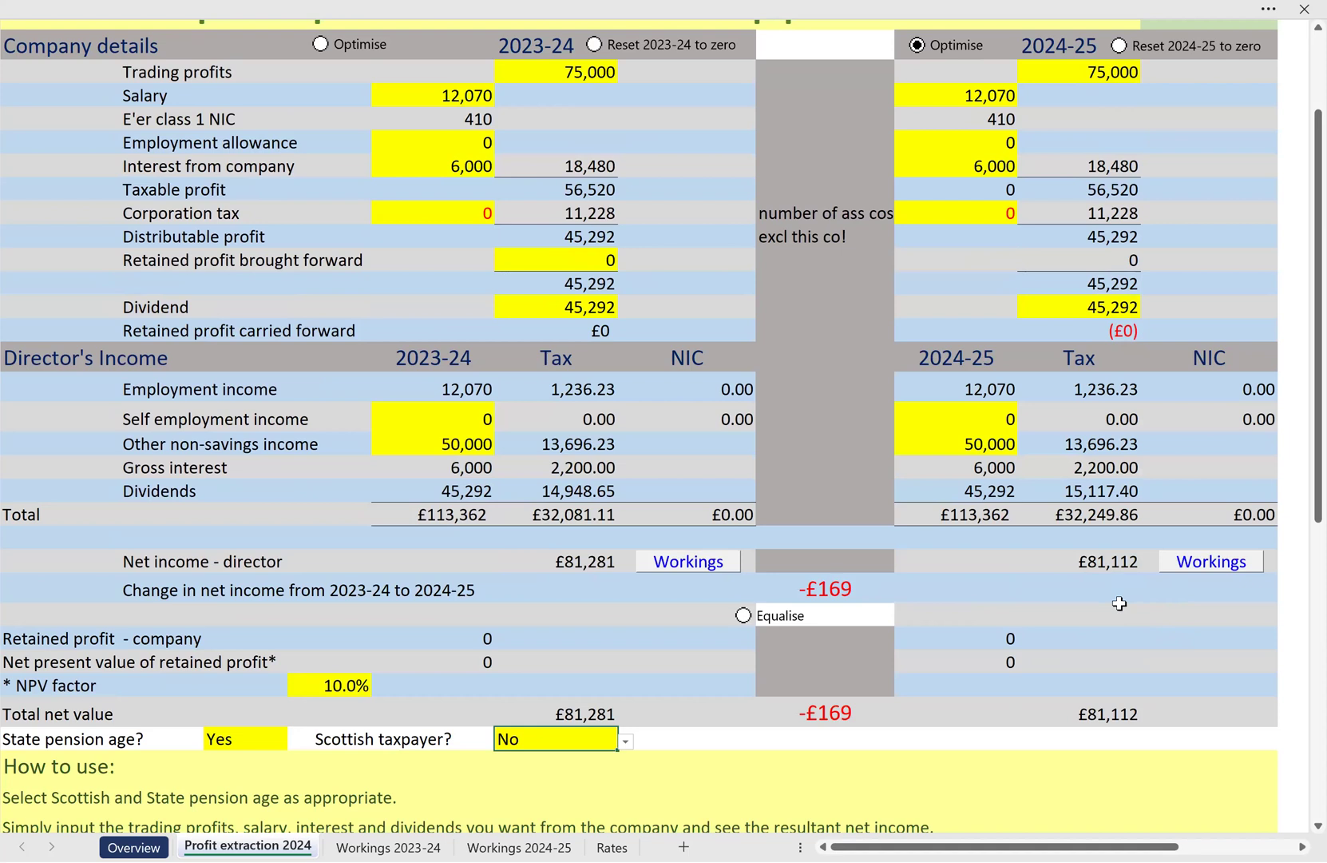
pyautogui.scroll(2, 1101, 595)
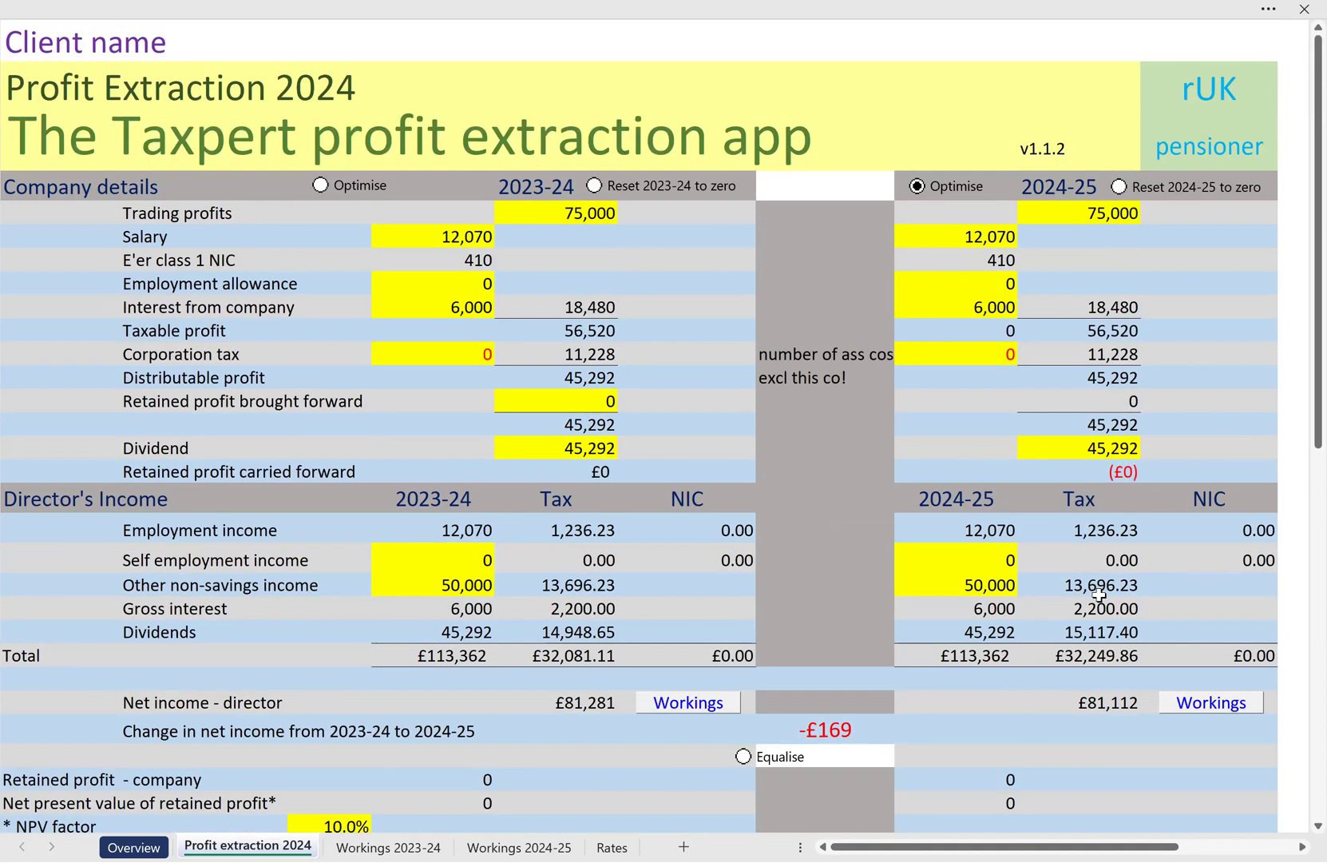
# Review the pension age and taxpayer options, examine the workings for 2023-24 and 2024-25, and return to the Profit extraction 2024 sheet
pyautogui.scroll(-1, 1101, 595)
pyautogui.scroll(-3, 684, 603)
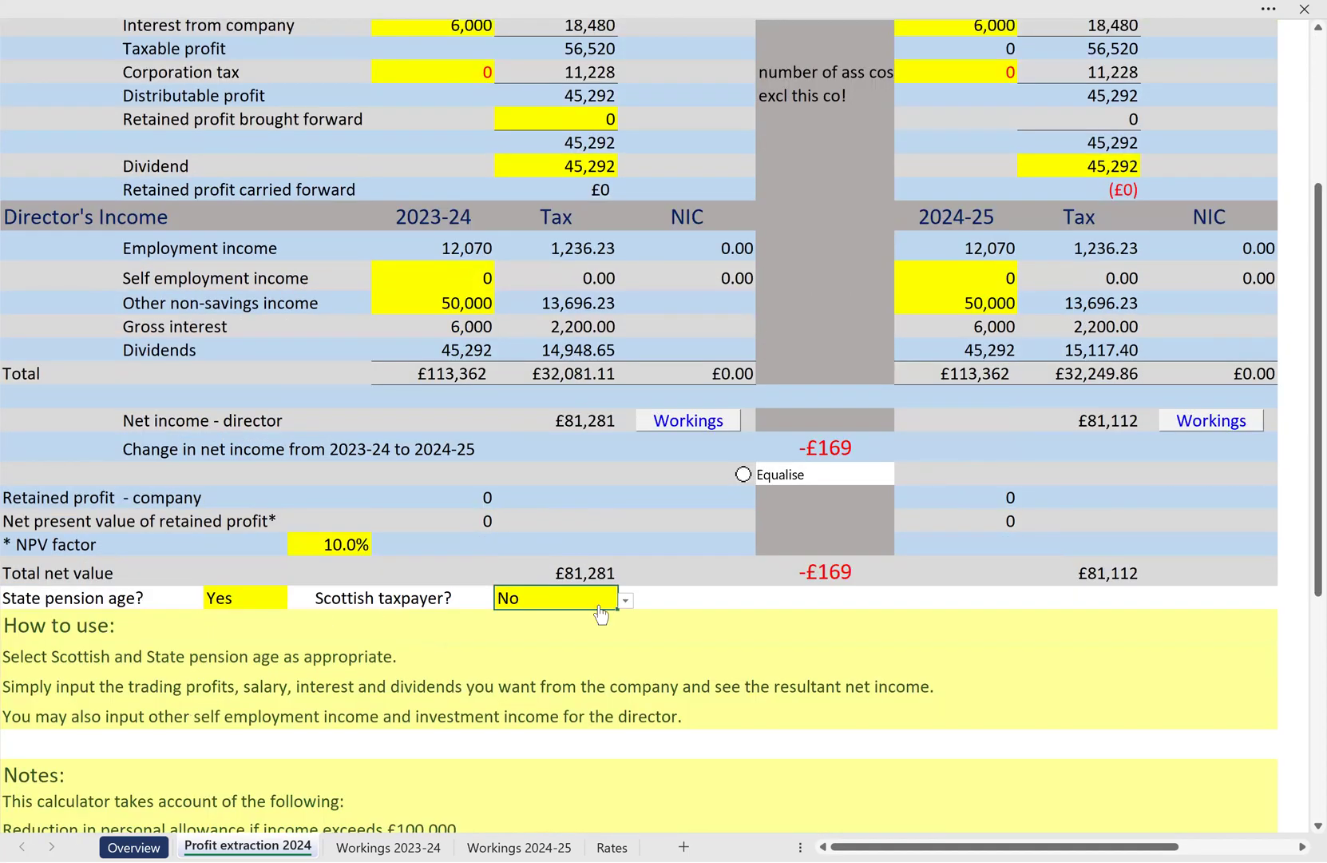
pyautogui.click(228, 601)
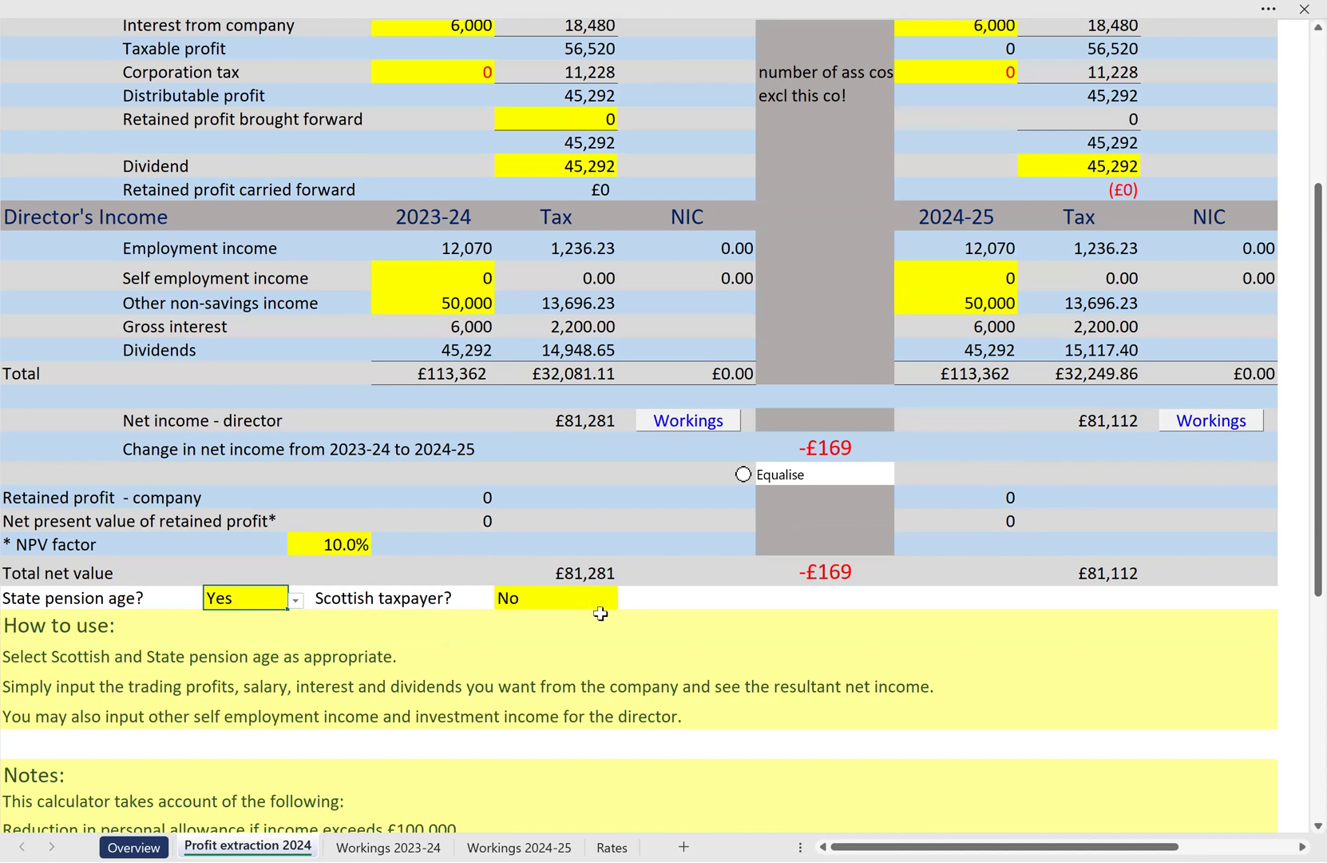
pyautogui.scroll(4, 602, 613)
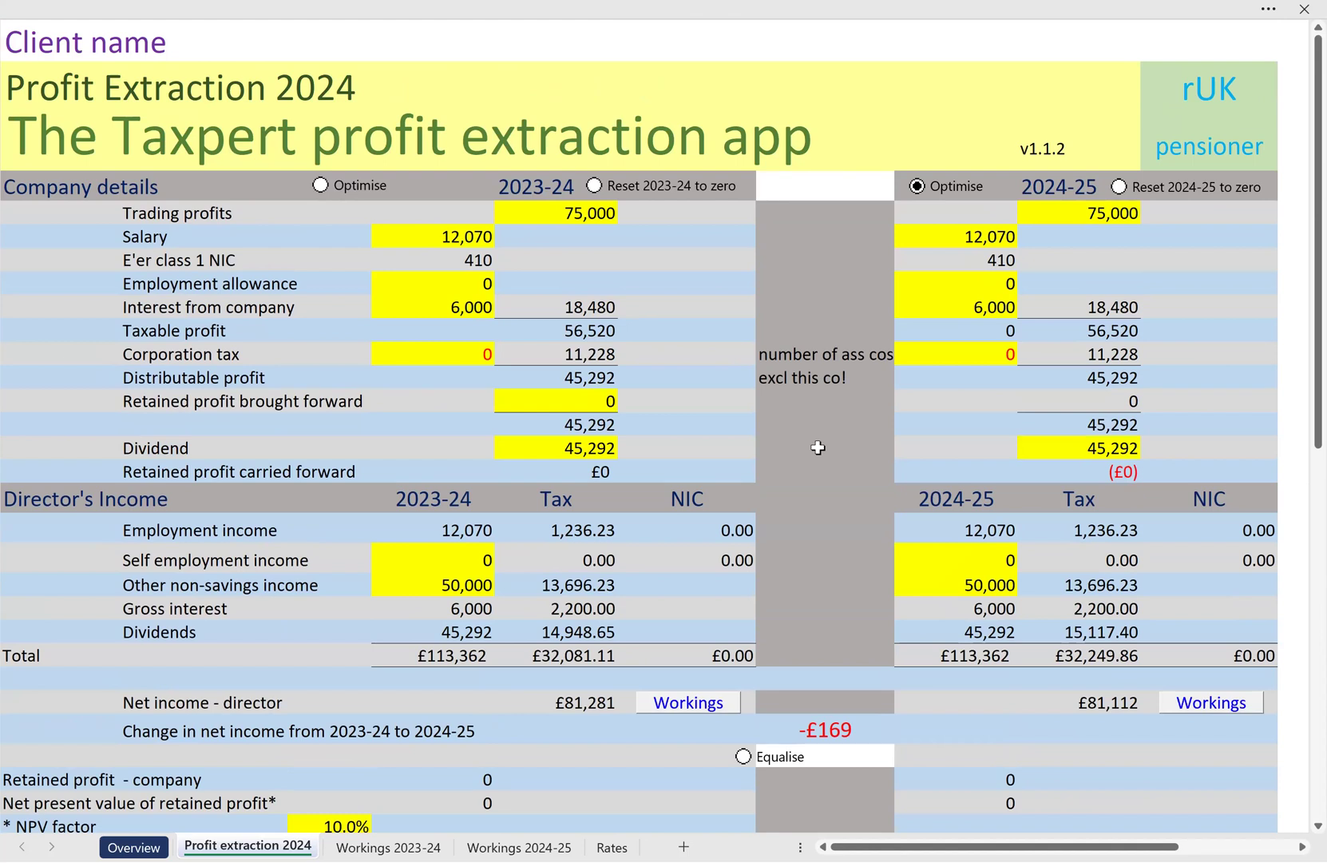
pyautogui.click(411, 845)
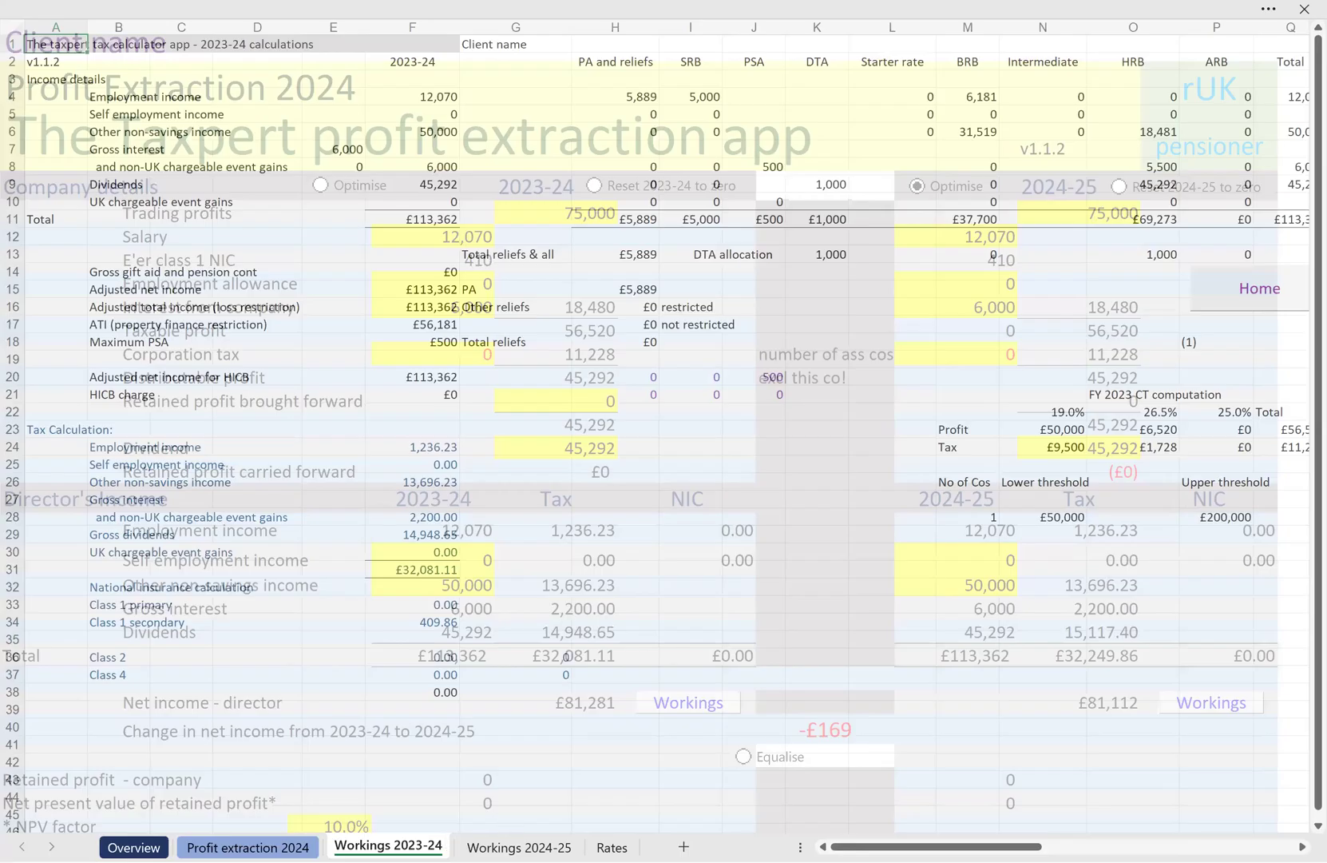
pyautogui.click(551, 845)
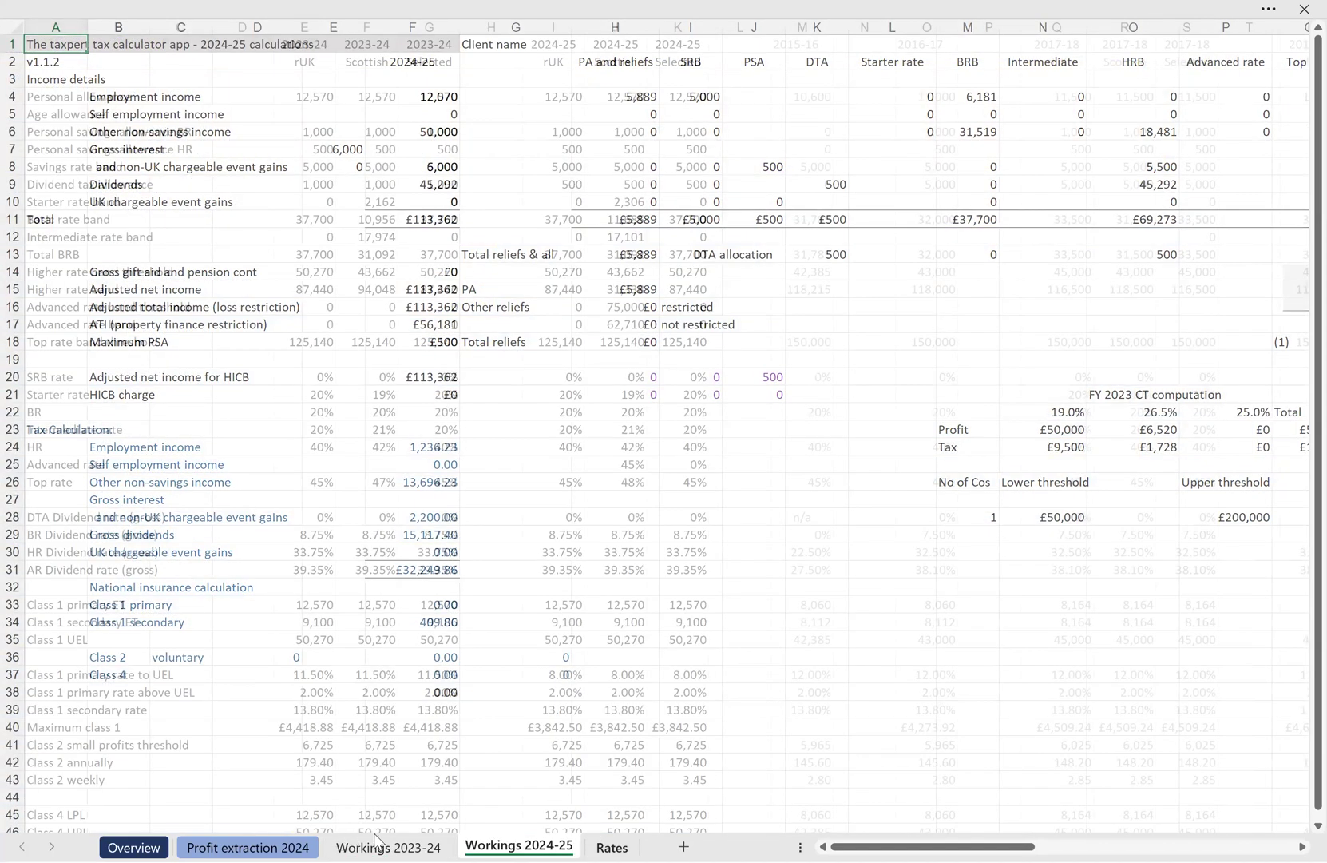
pyautogui.click(209, 842)
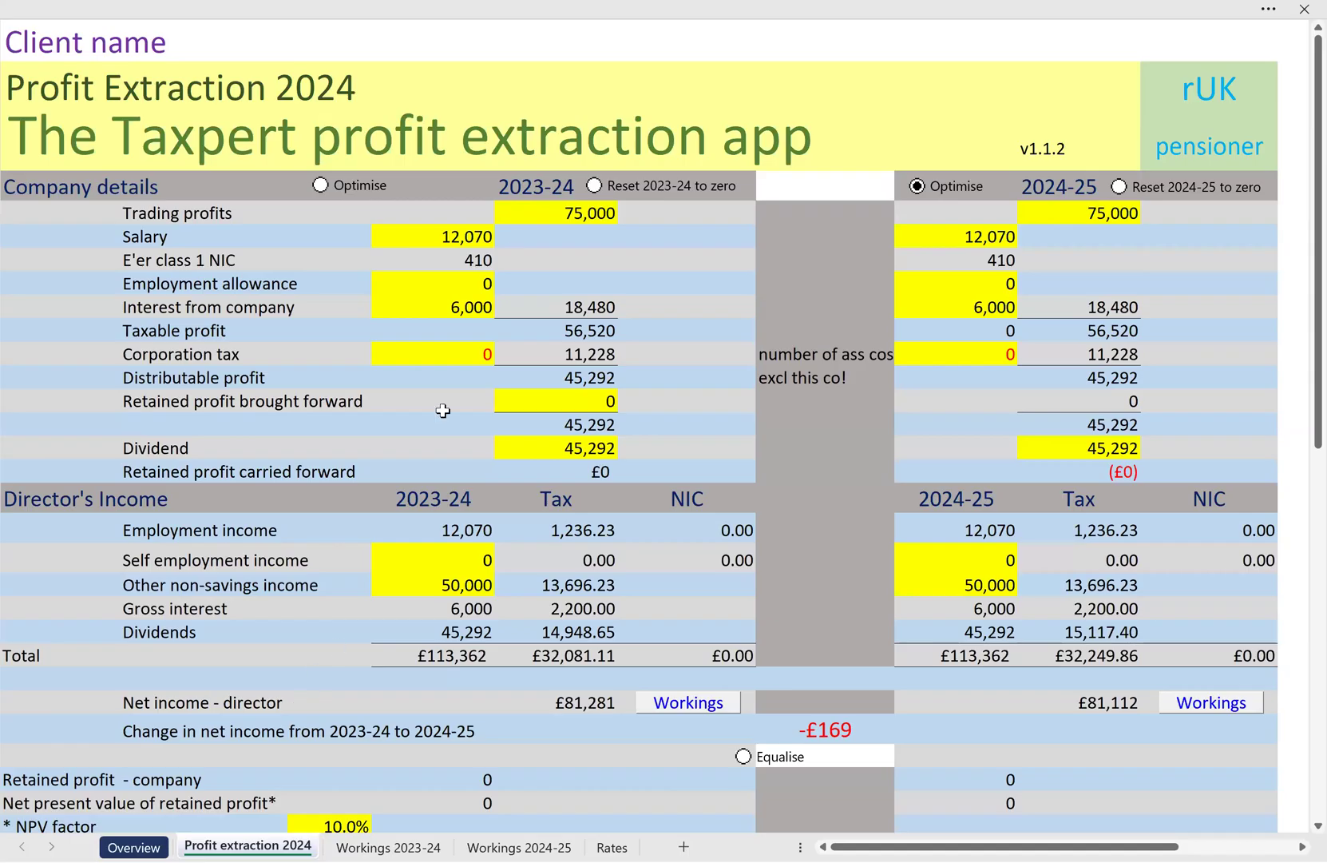